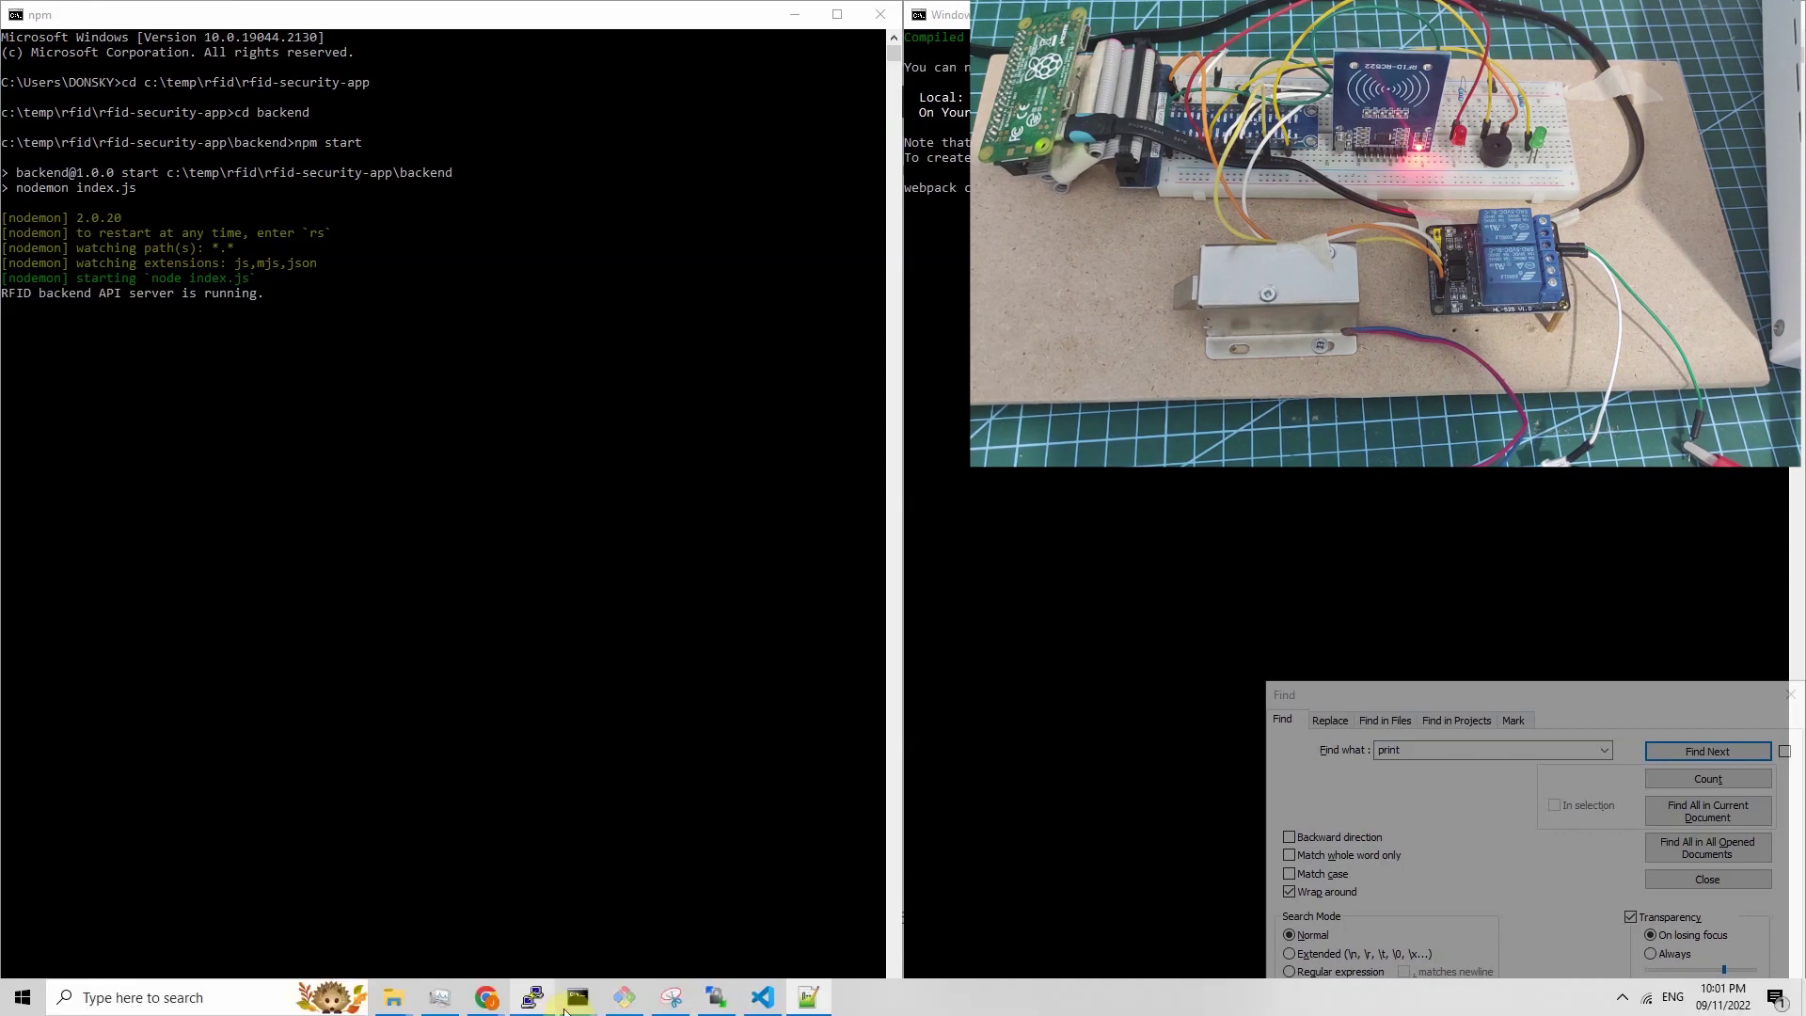
# Step: Bring the Raspberry Pi PuTTY session forward and focus its terminal for card scans
pyautogui.click(534, 998)
pyautogui.click(709, 662)
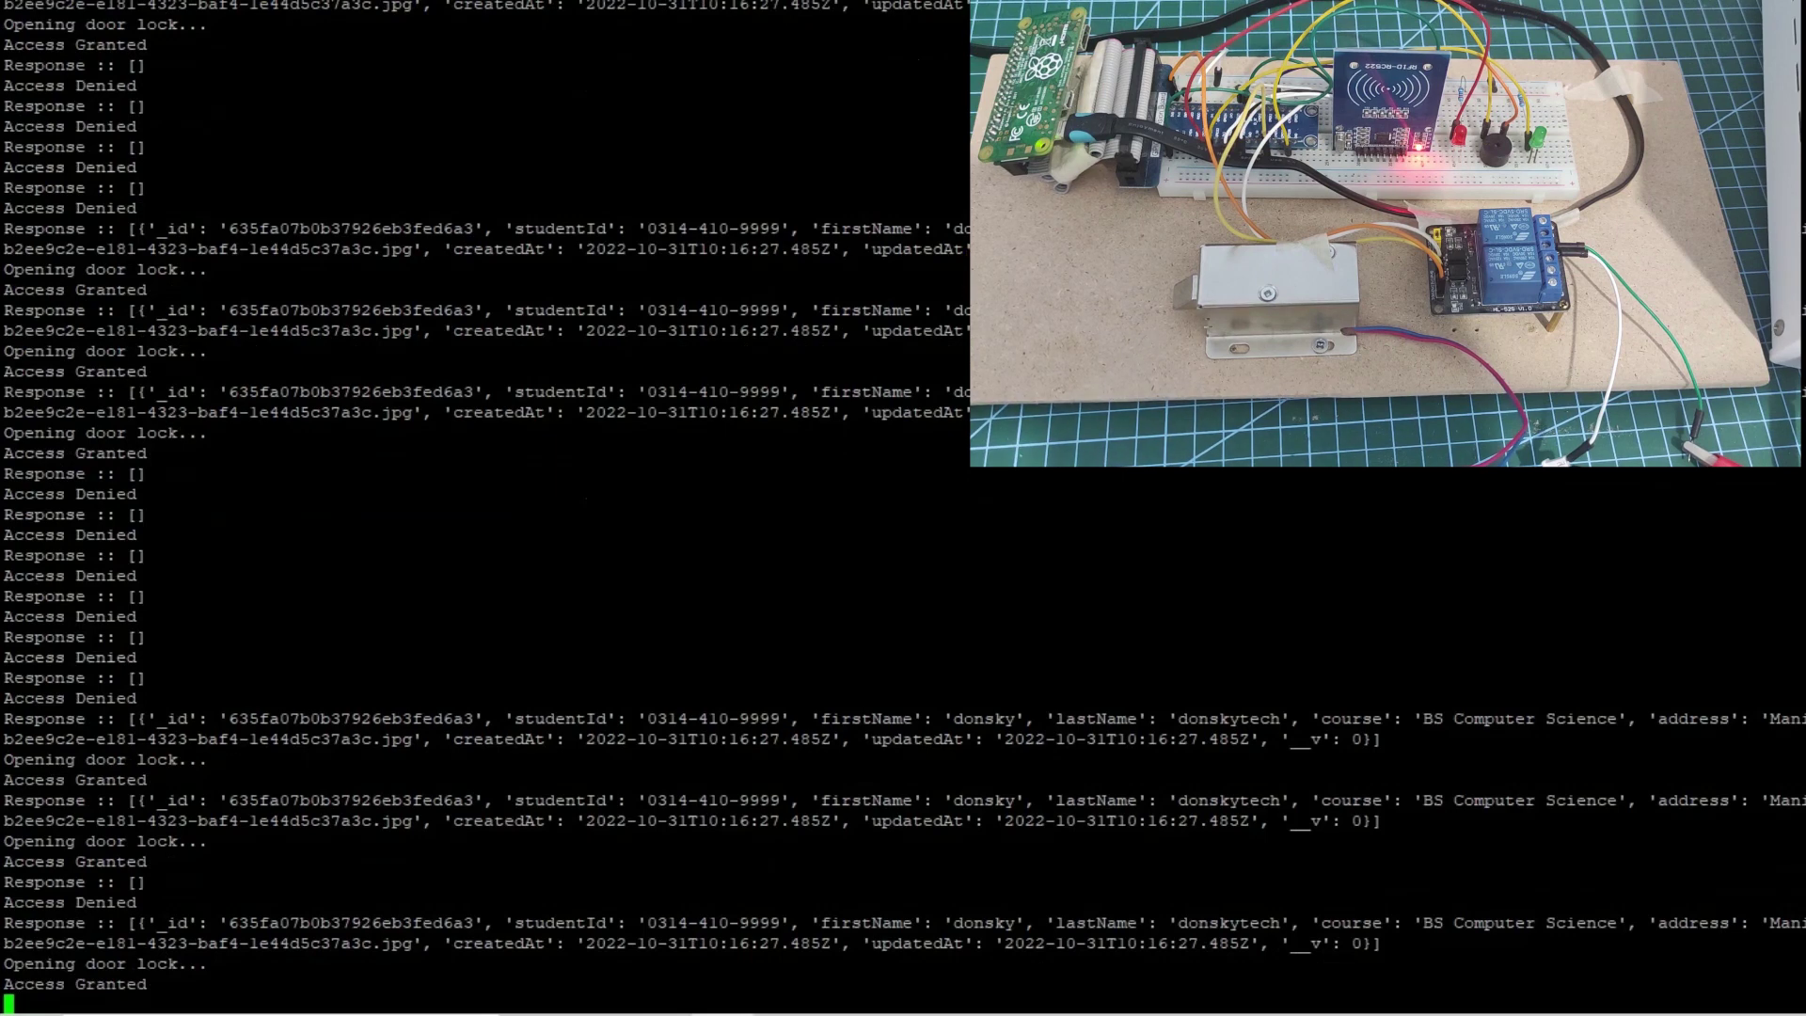
# Step: Highlight the latest granted response showing rfidBadgeNumber AA BB CC DD, then clear the highlight
pyautogui.moveTo(1333, 995)
pyautogui.moveTo(1383, 935); pyautogui.dragTo(19, 923)
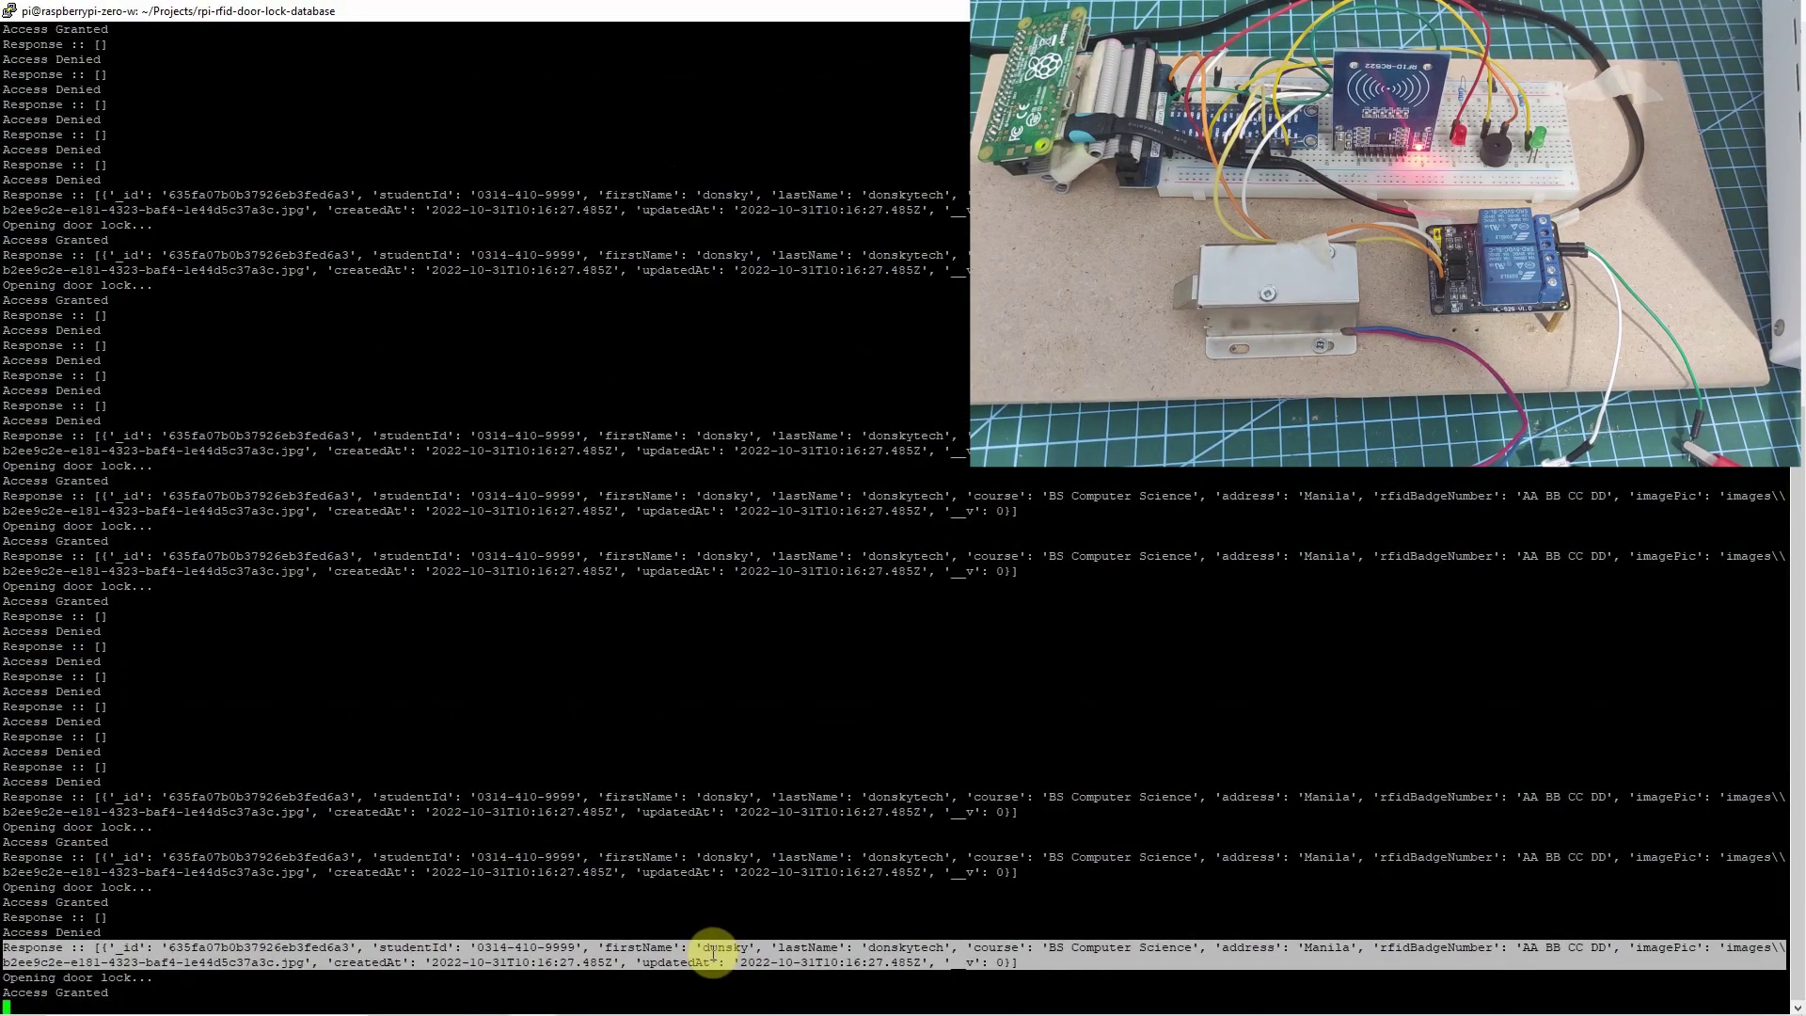
pyautogui.click(827, 763)
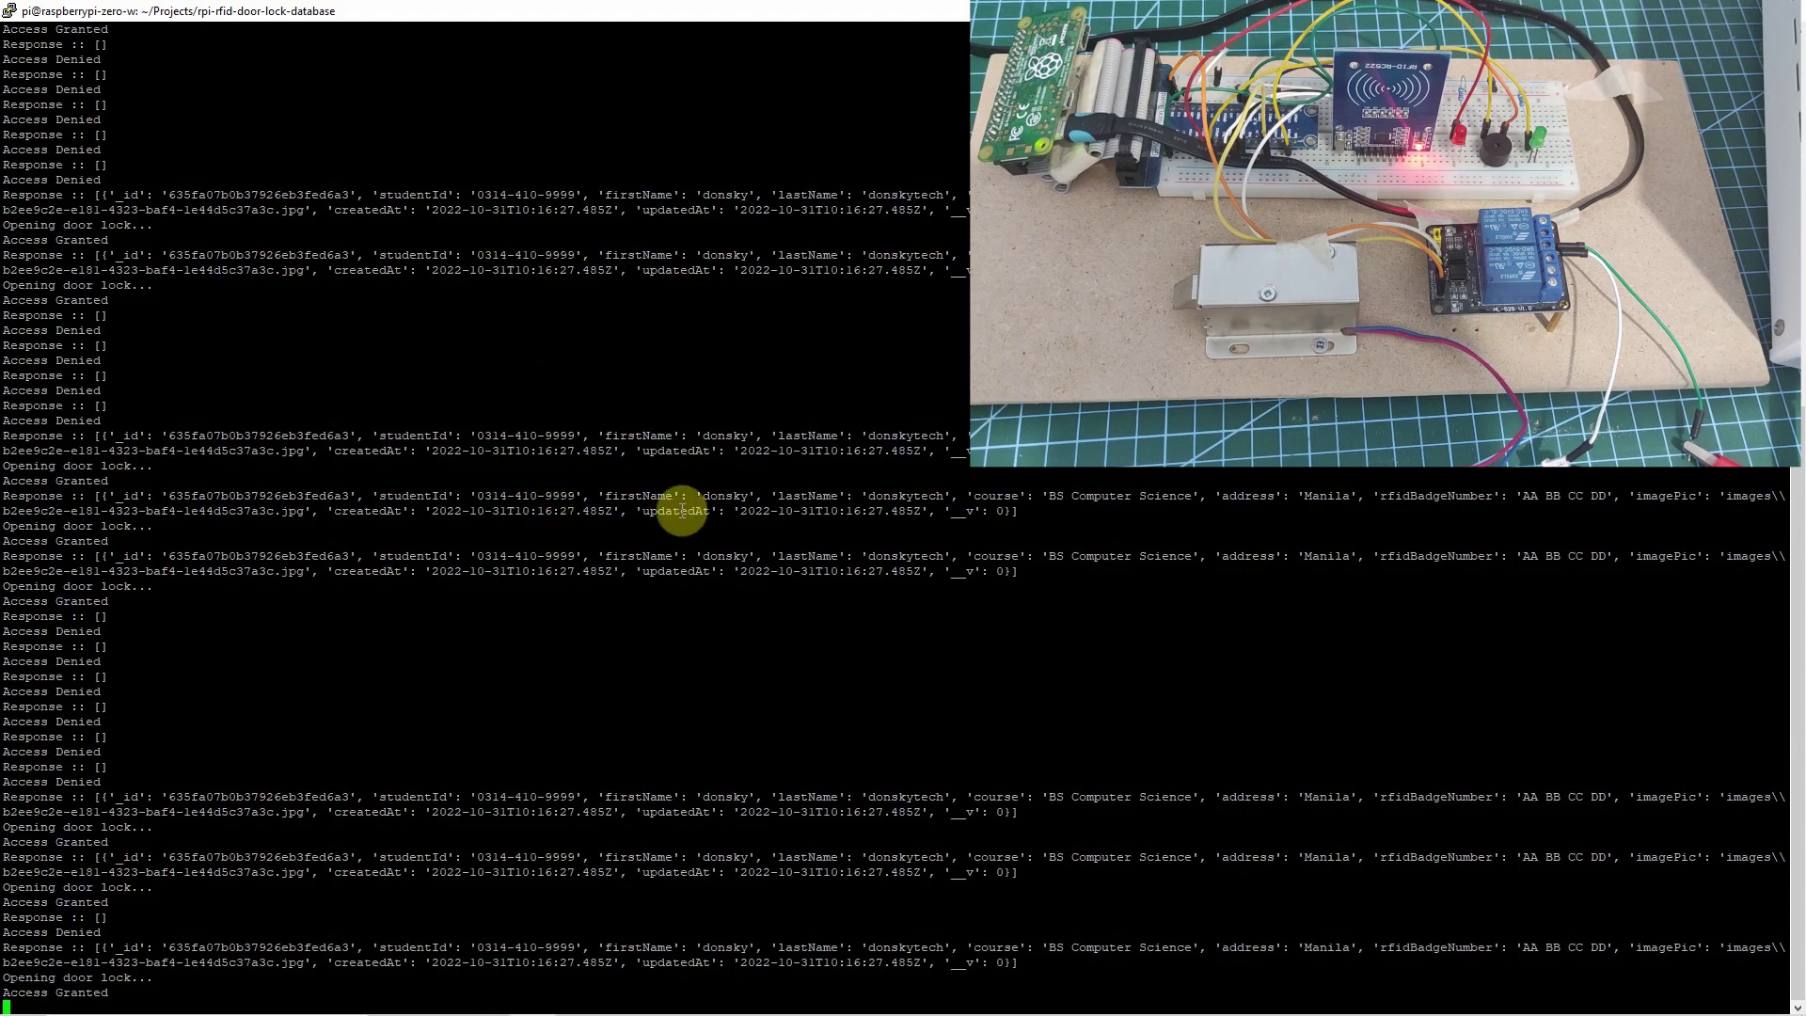
# Step: Bring the npm backend console back in front of PuTTY
pyautogui.moveTo(685, 1008)
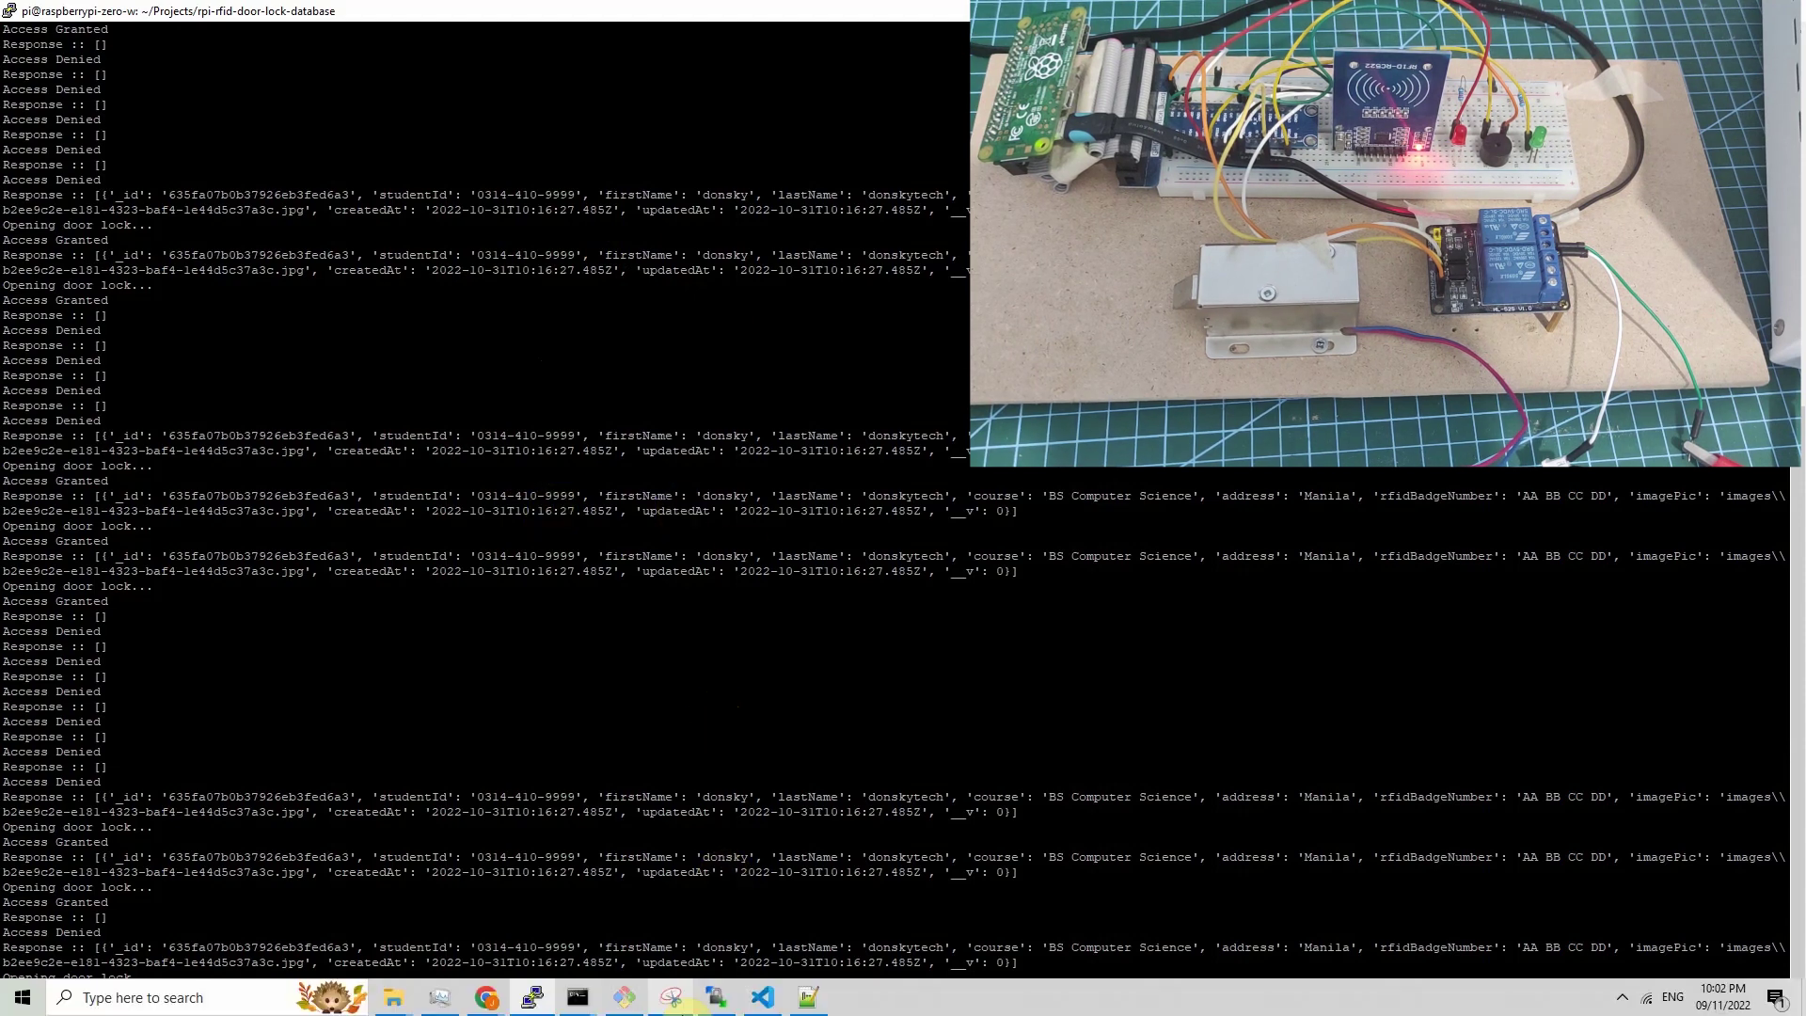
pyautogui.moveTo(570, 986)
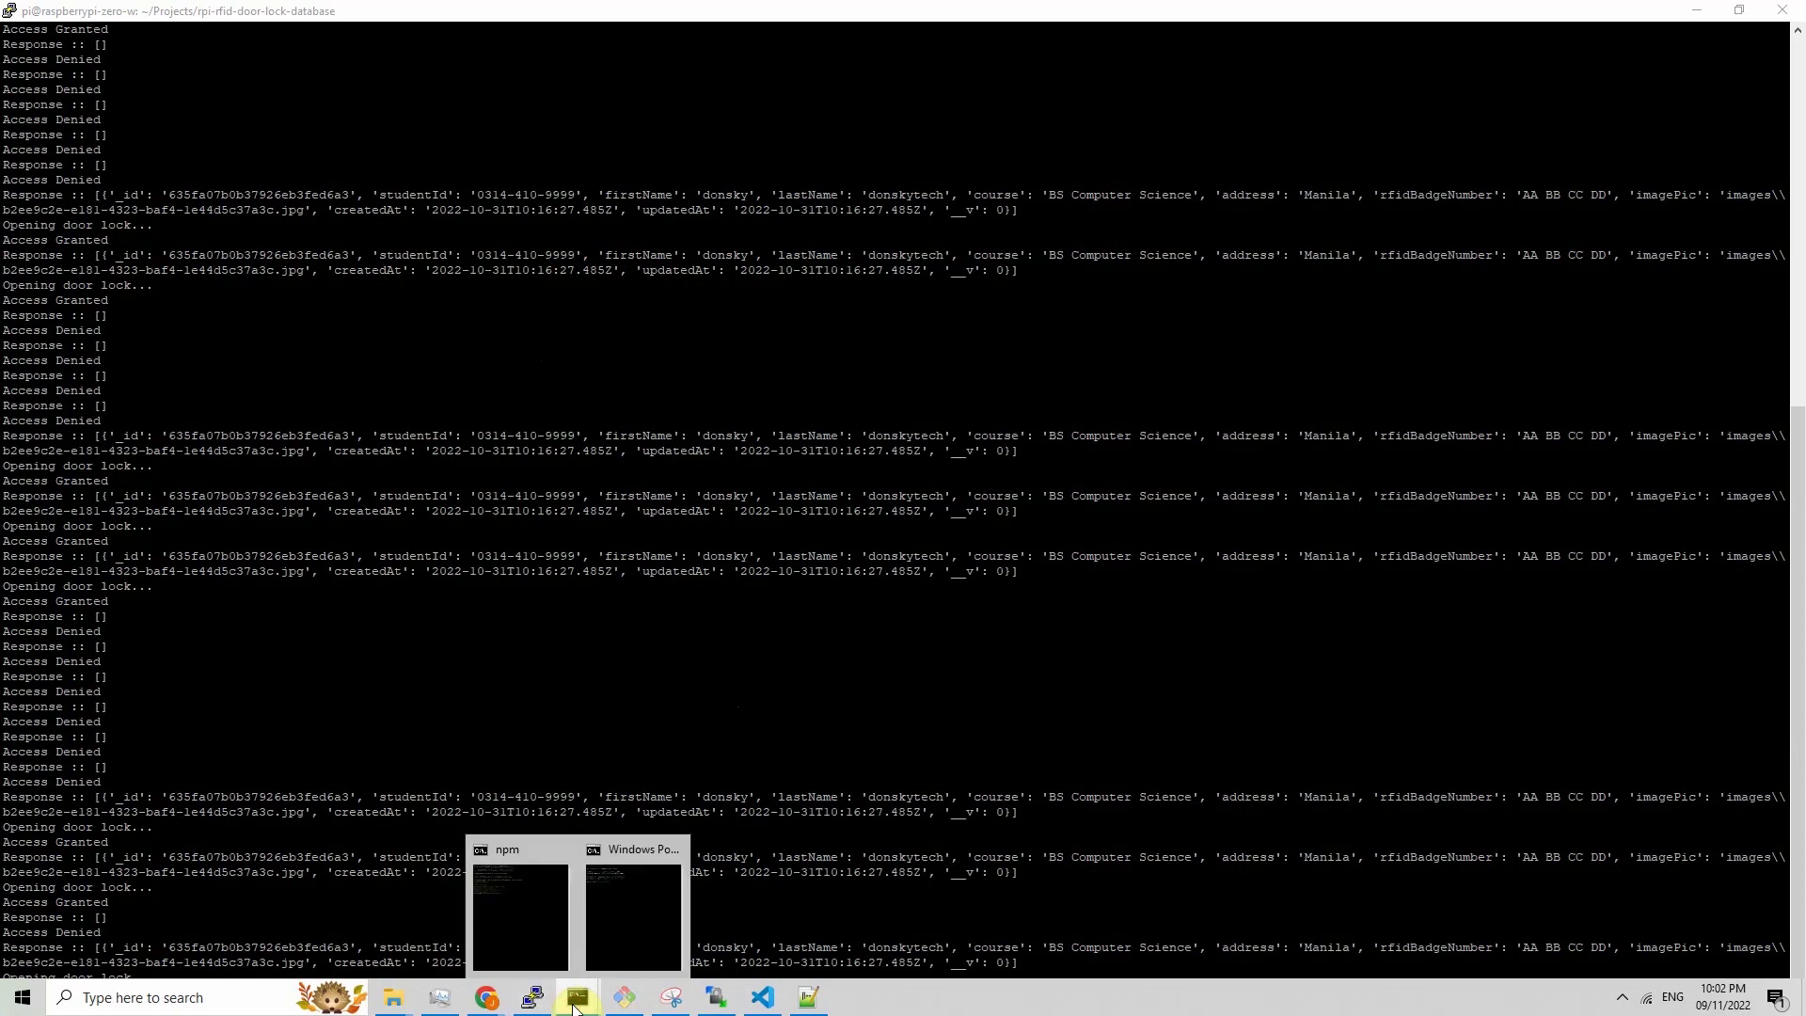
pyautogui.click(545, 937)
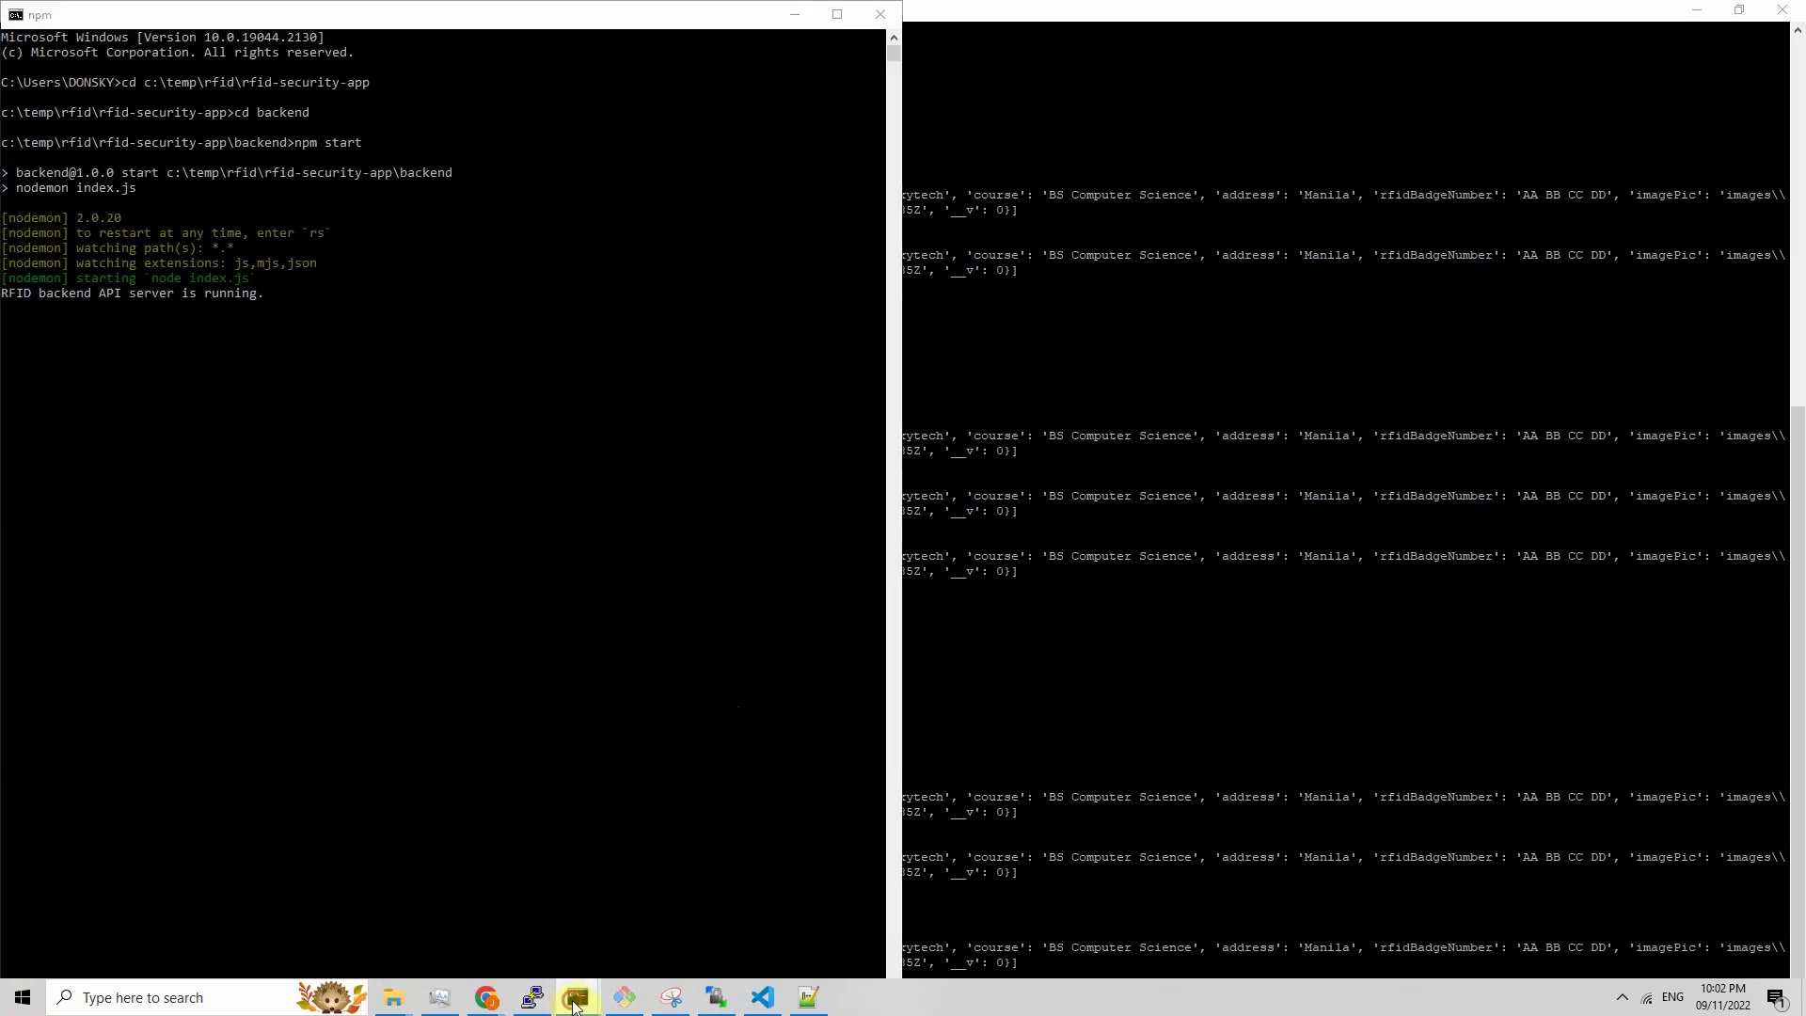
# Step: Show the frontend PowerShell console, then switch to the Students RFID System page at localhost:3000
pyautogui.click(630, 956)
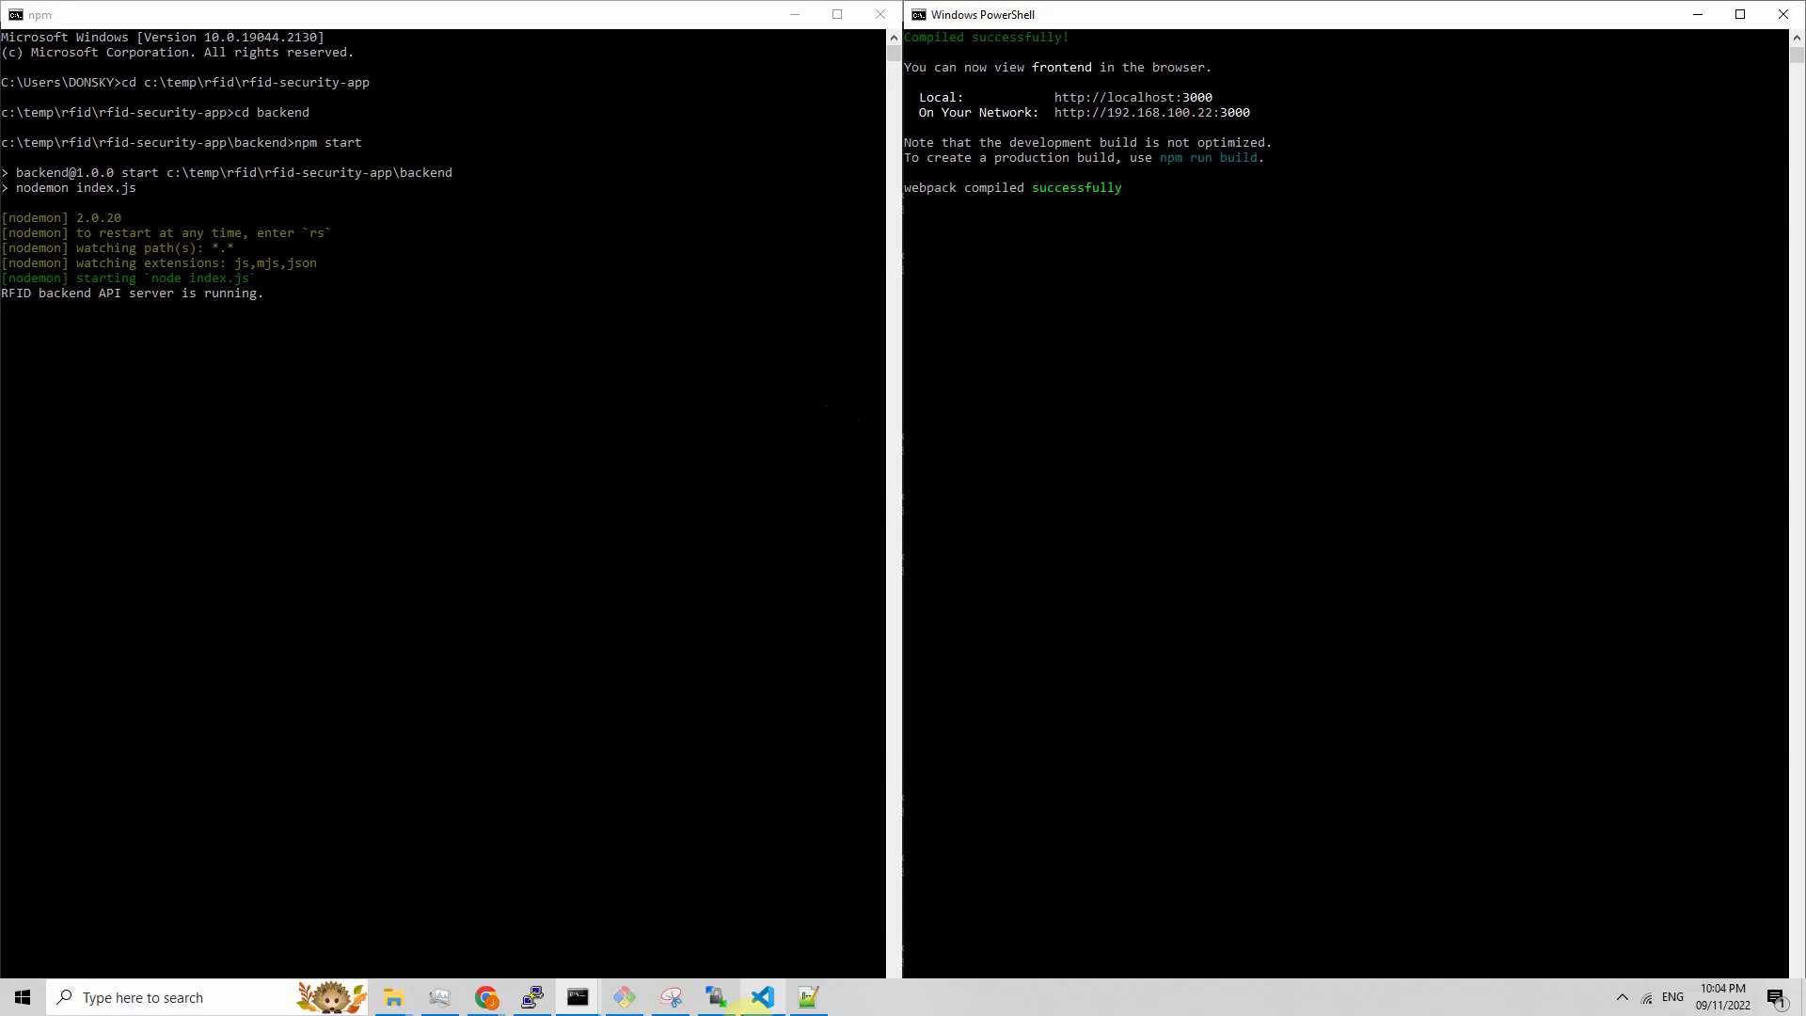
pyautogui.moveTo(762, 997)
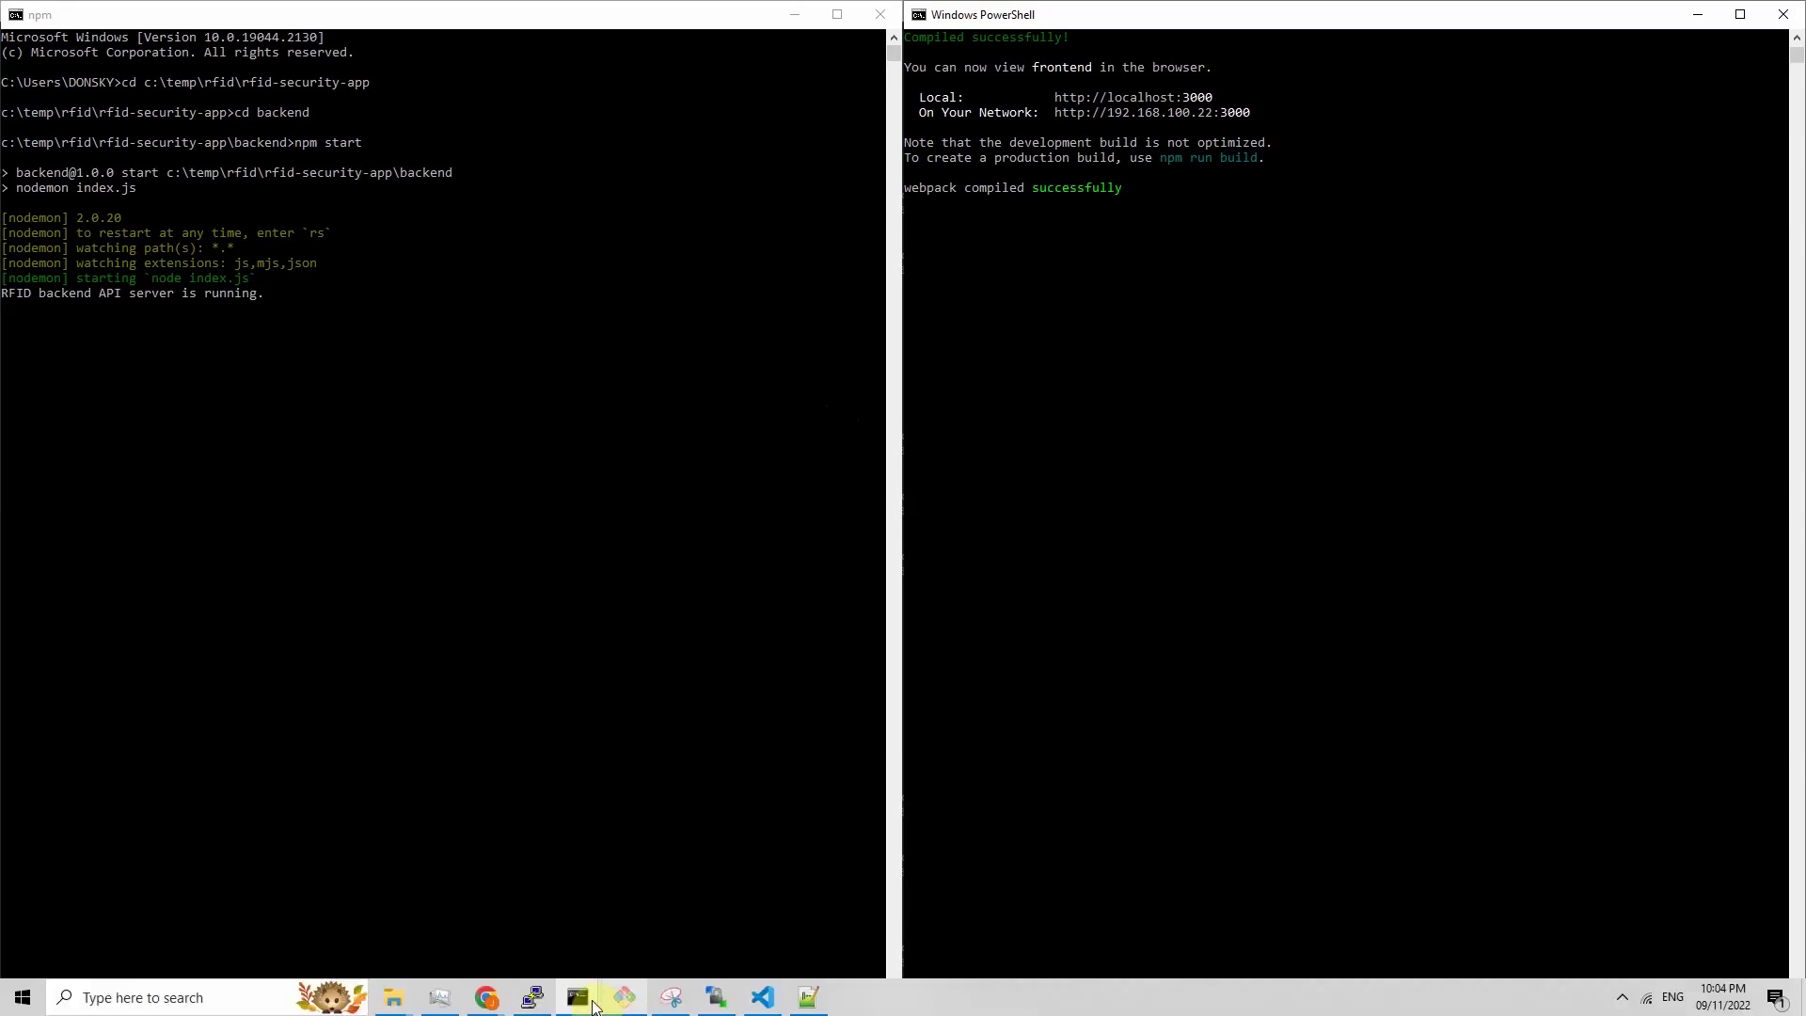
pyautogui.moveTo(499, 1005)
pyautogui.click(584, 931)
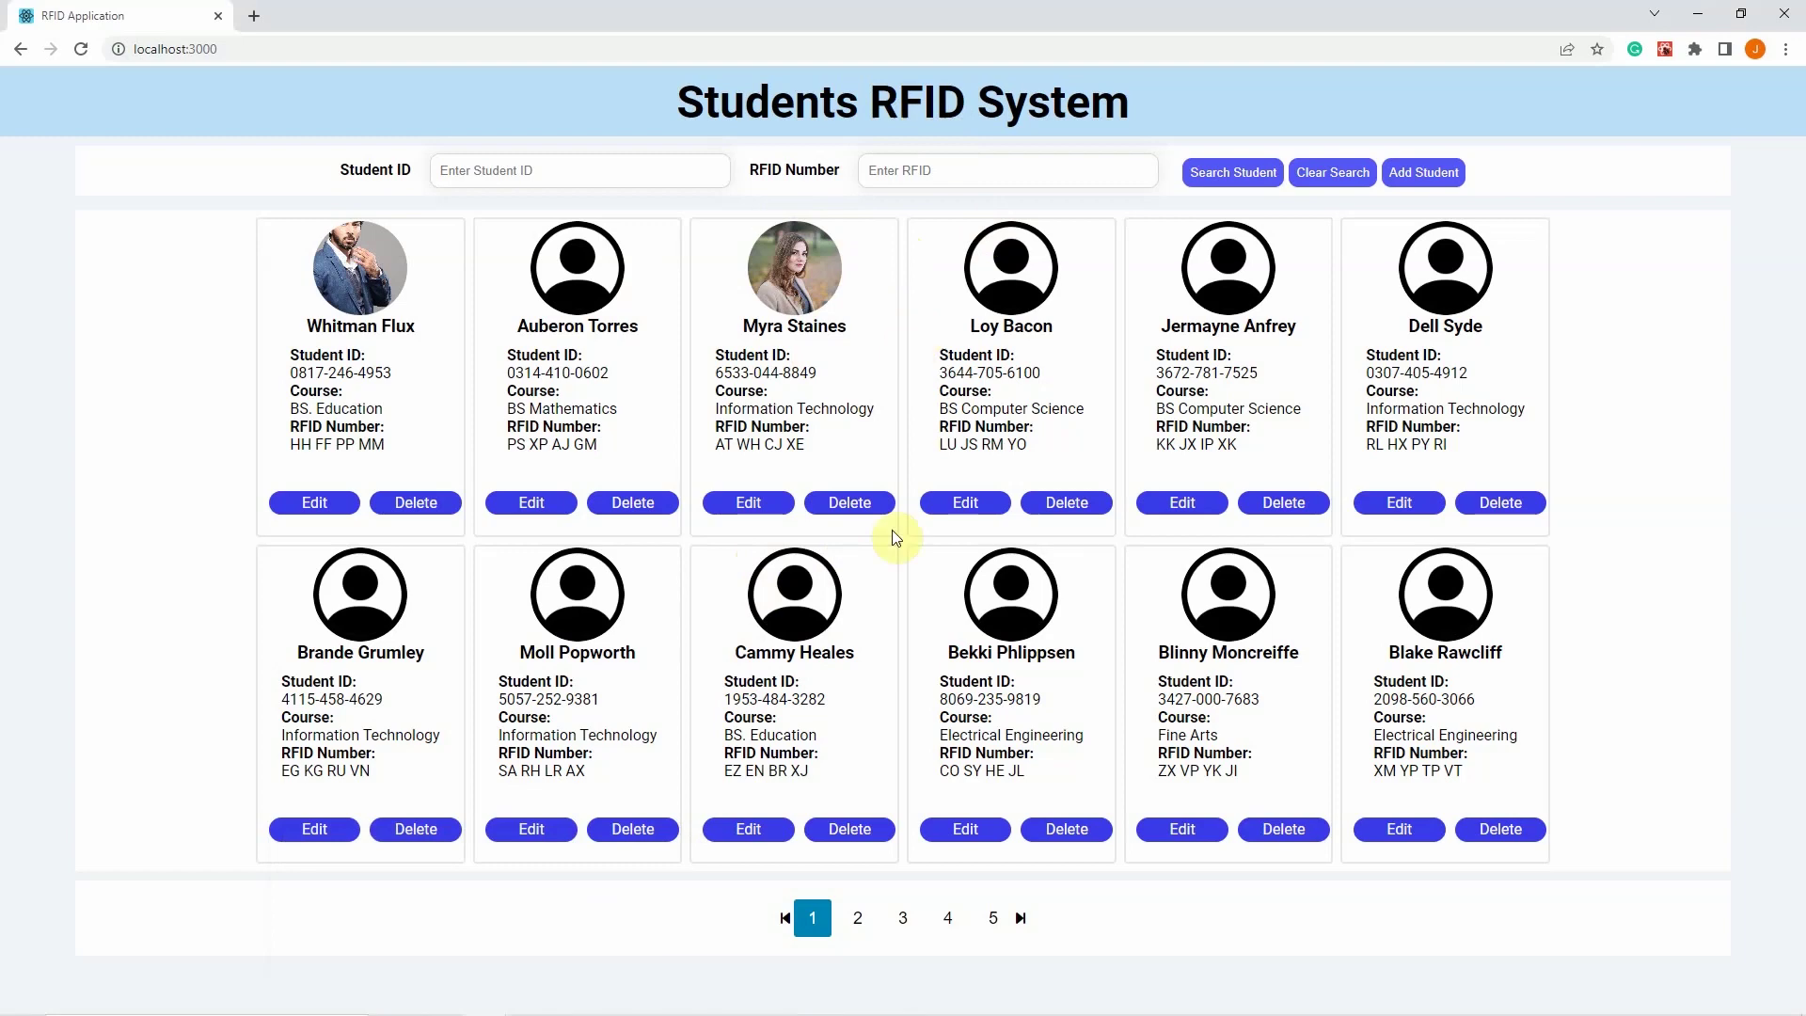
pyautogui.click(858, 918)
pyautogui.click(888, 921)
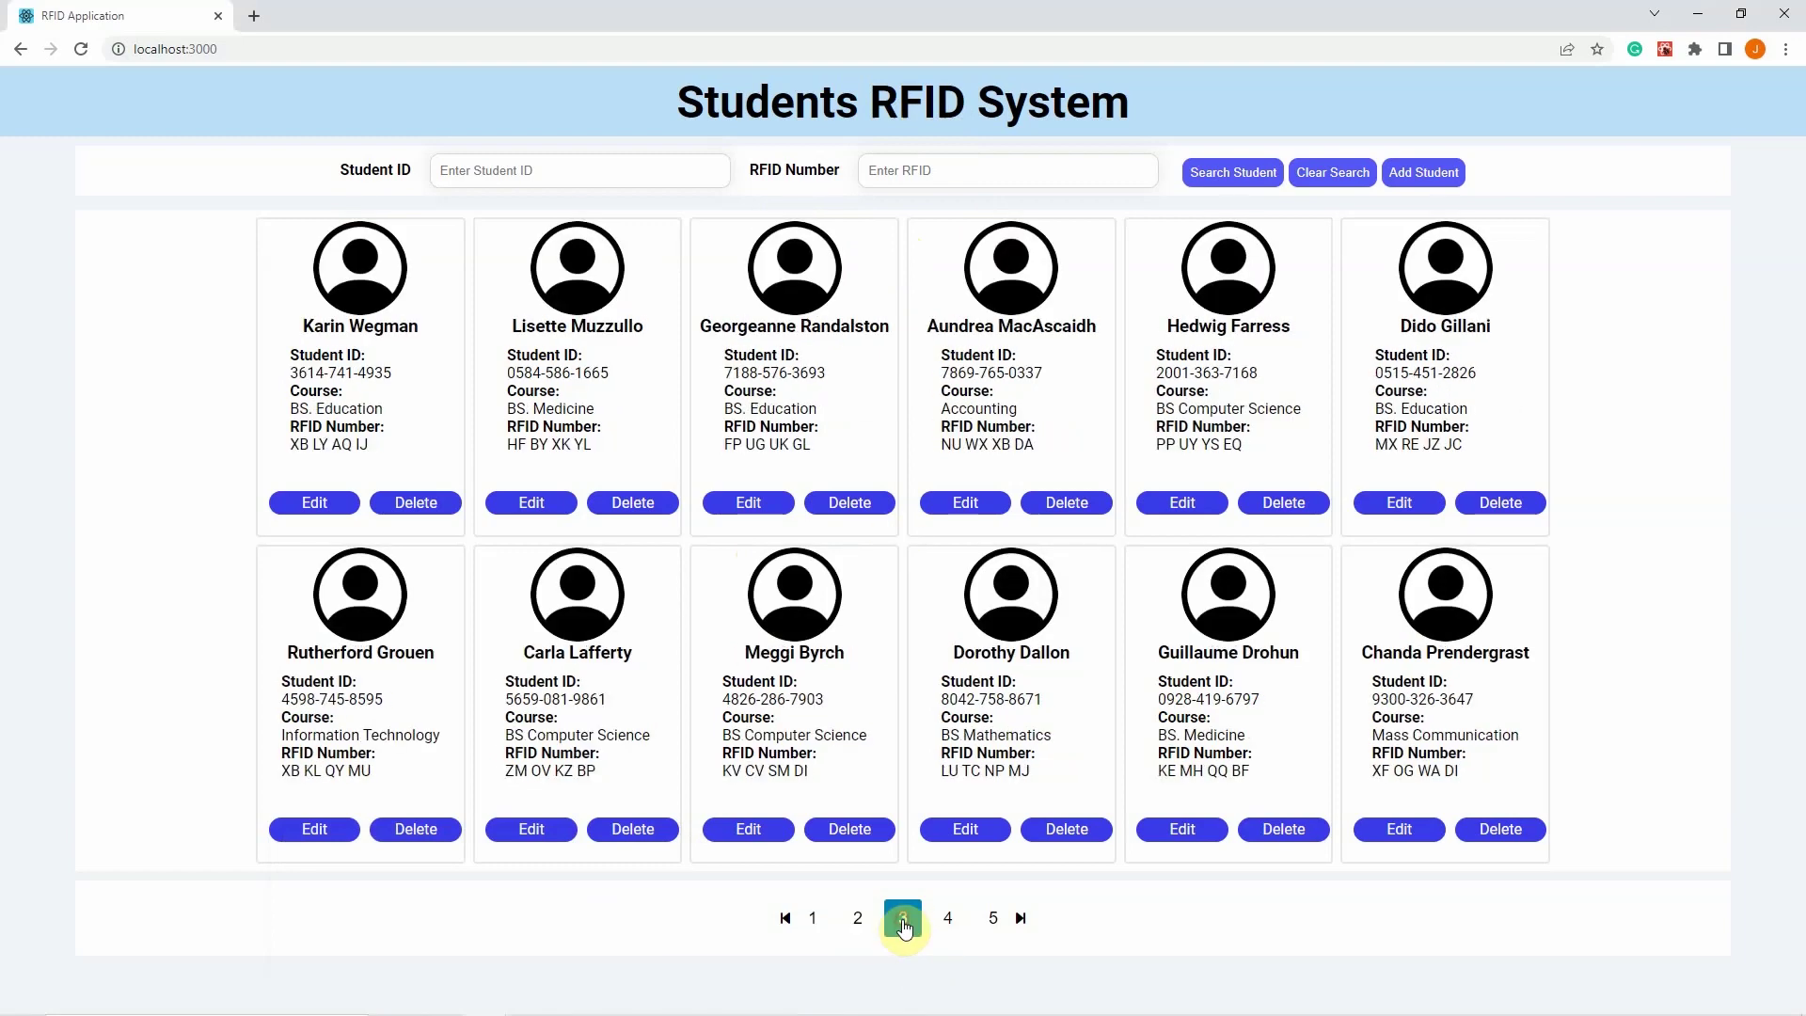
pyautogui.click(993, 920)
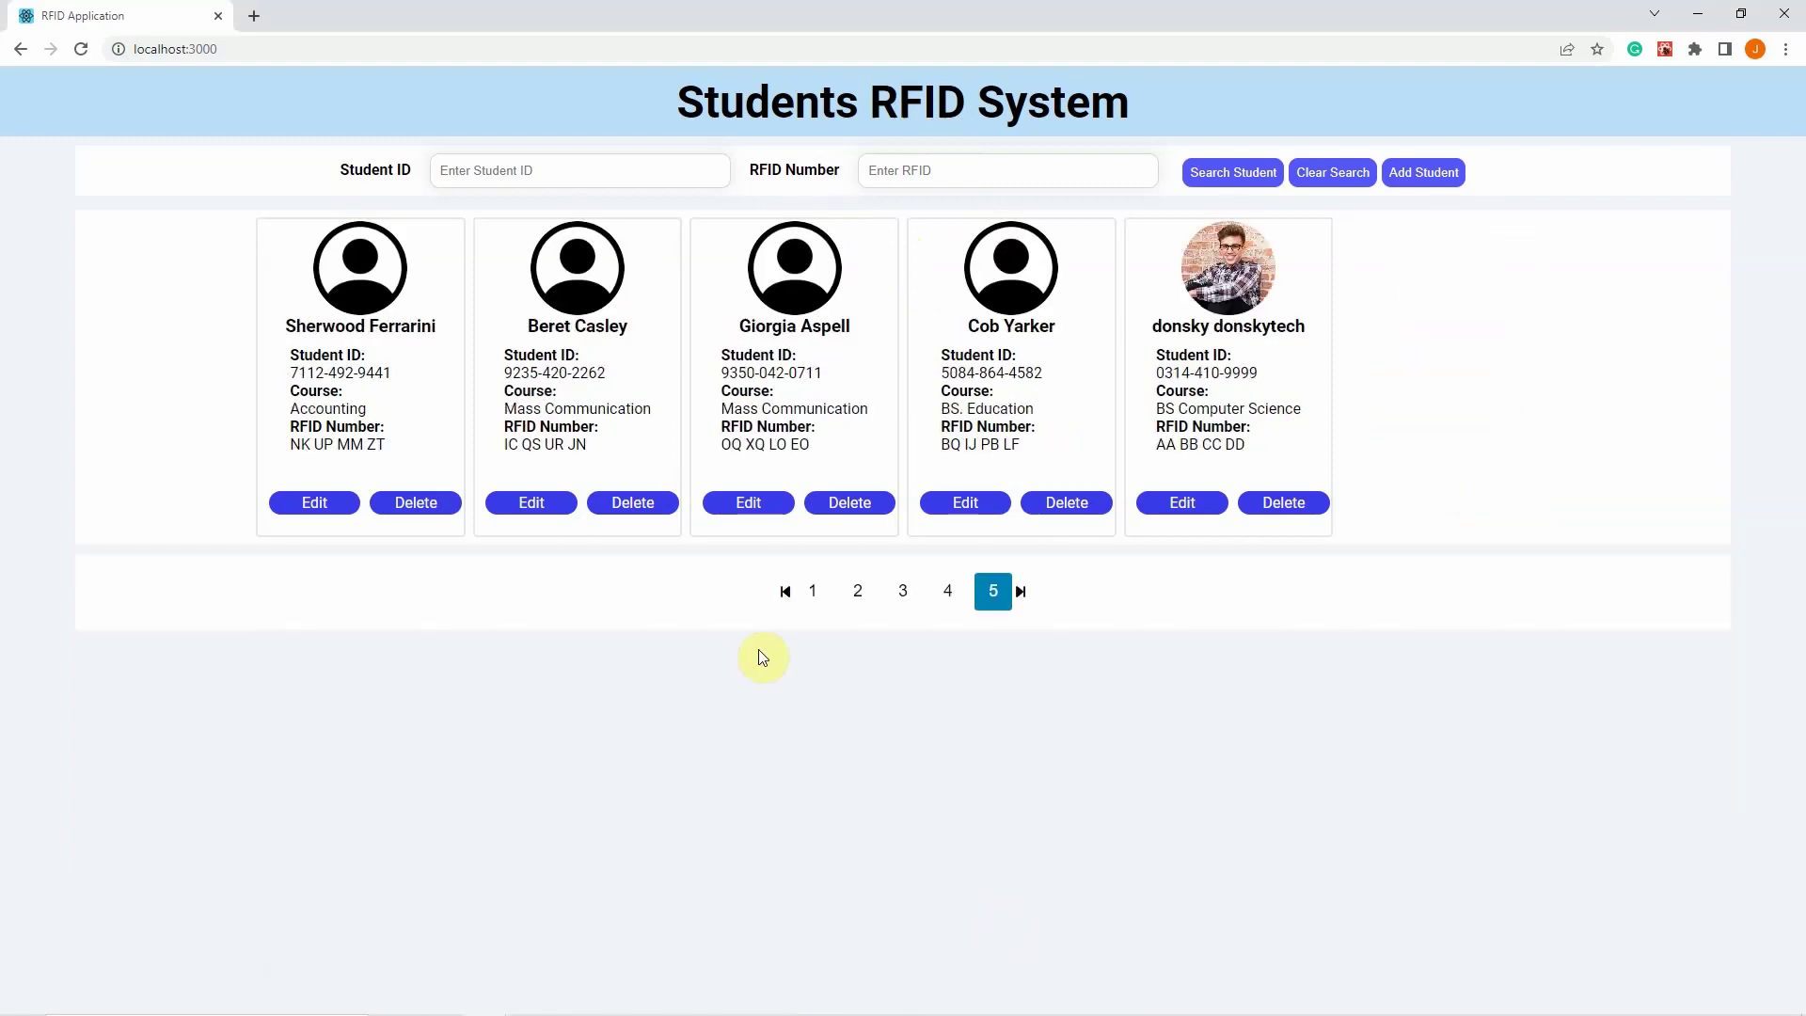
pyautogui.click(814, 593)
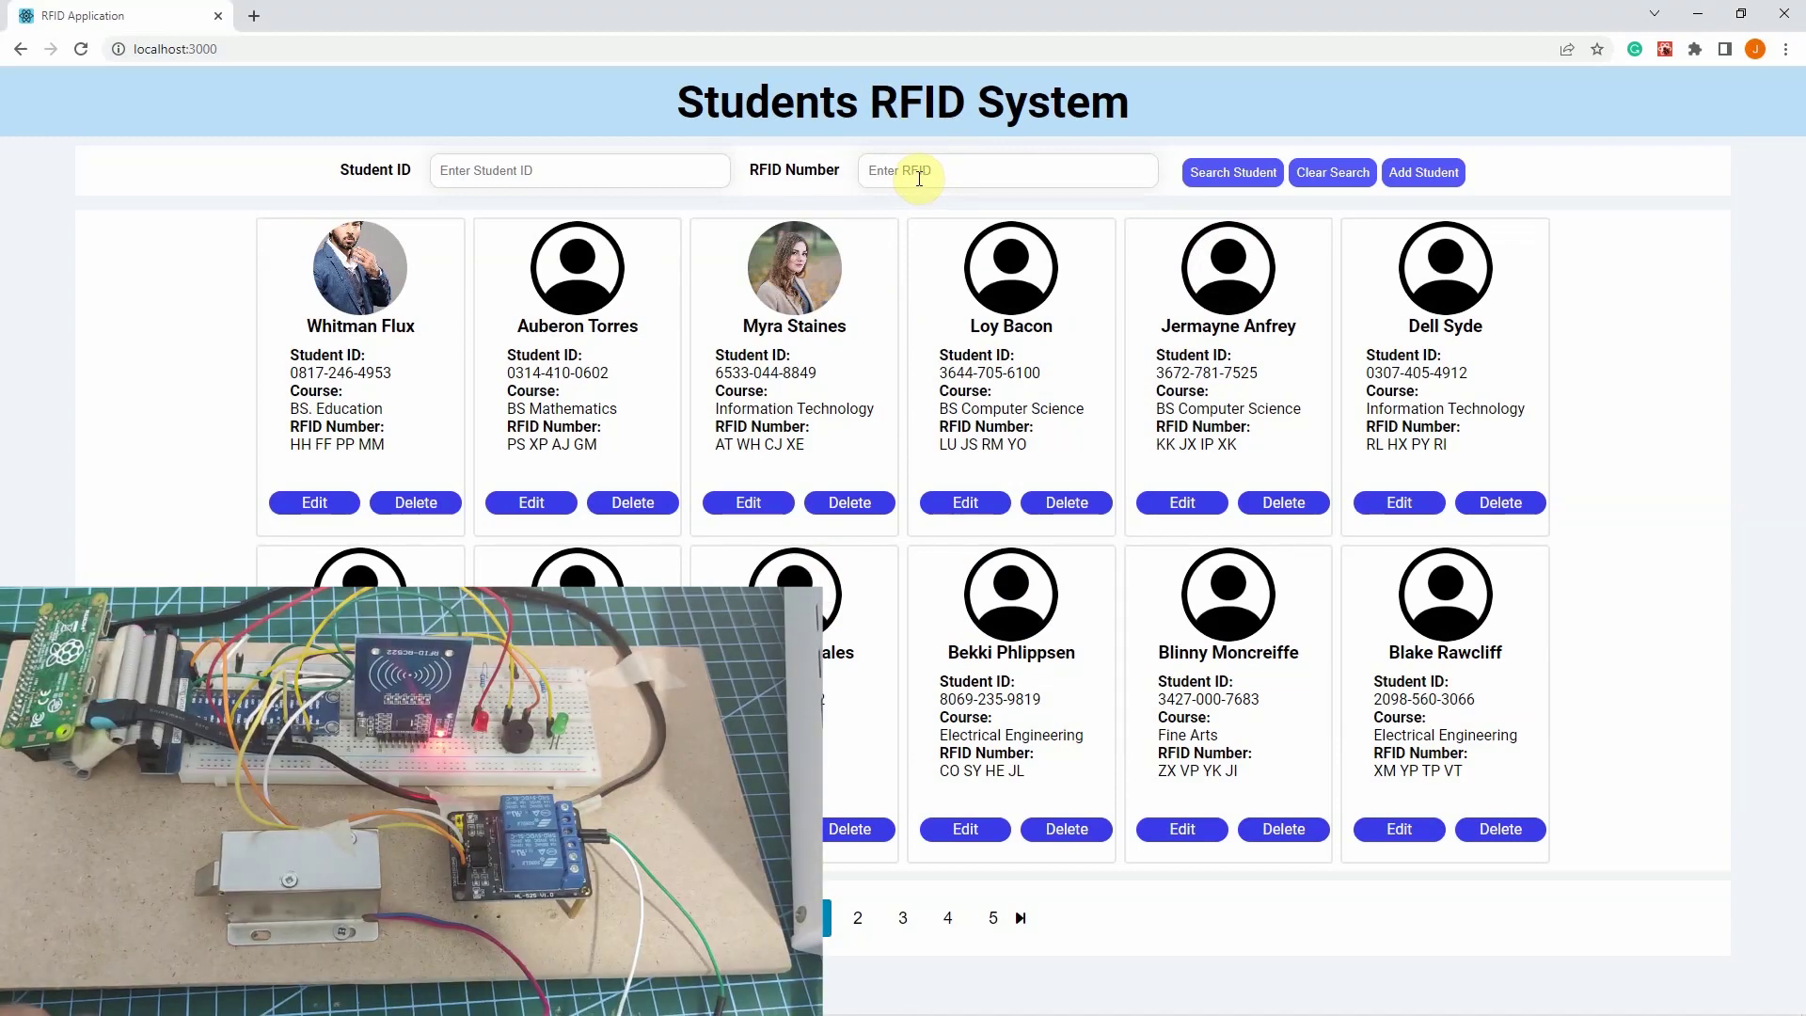
pyautogui.click(919, 180)
# Step: Search students by RFID Number AA BB CC DD, highlight the match, then clear the search
pyautogui.click(992, 252)
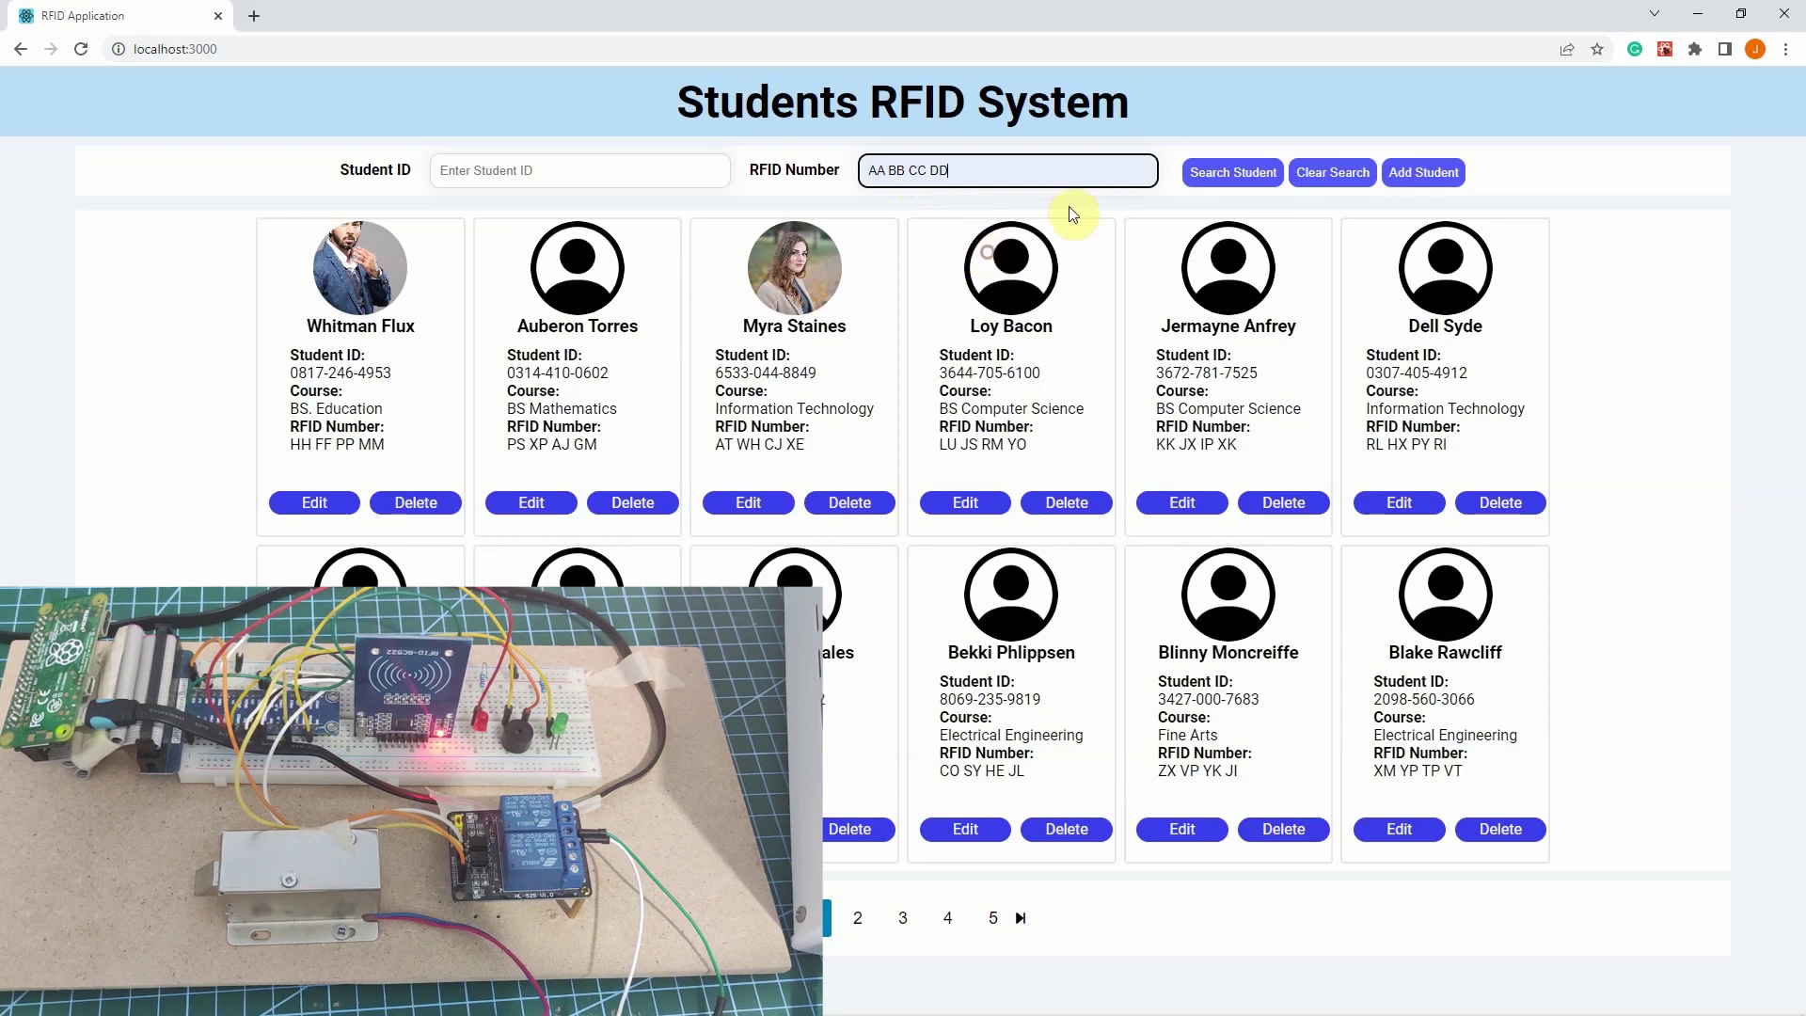
pyautogui.click(1196, 174)
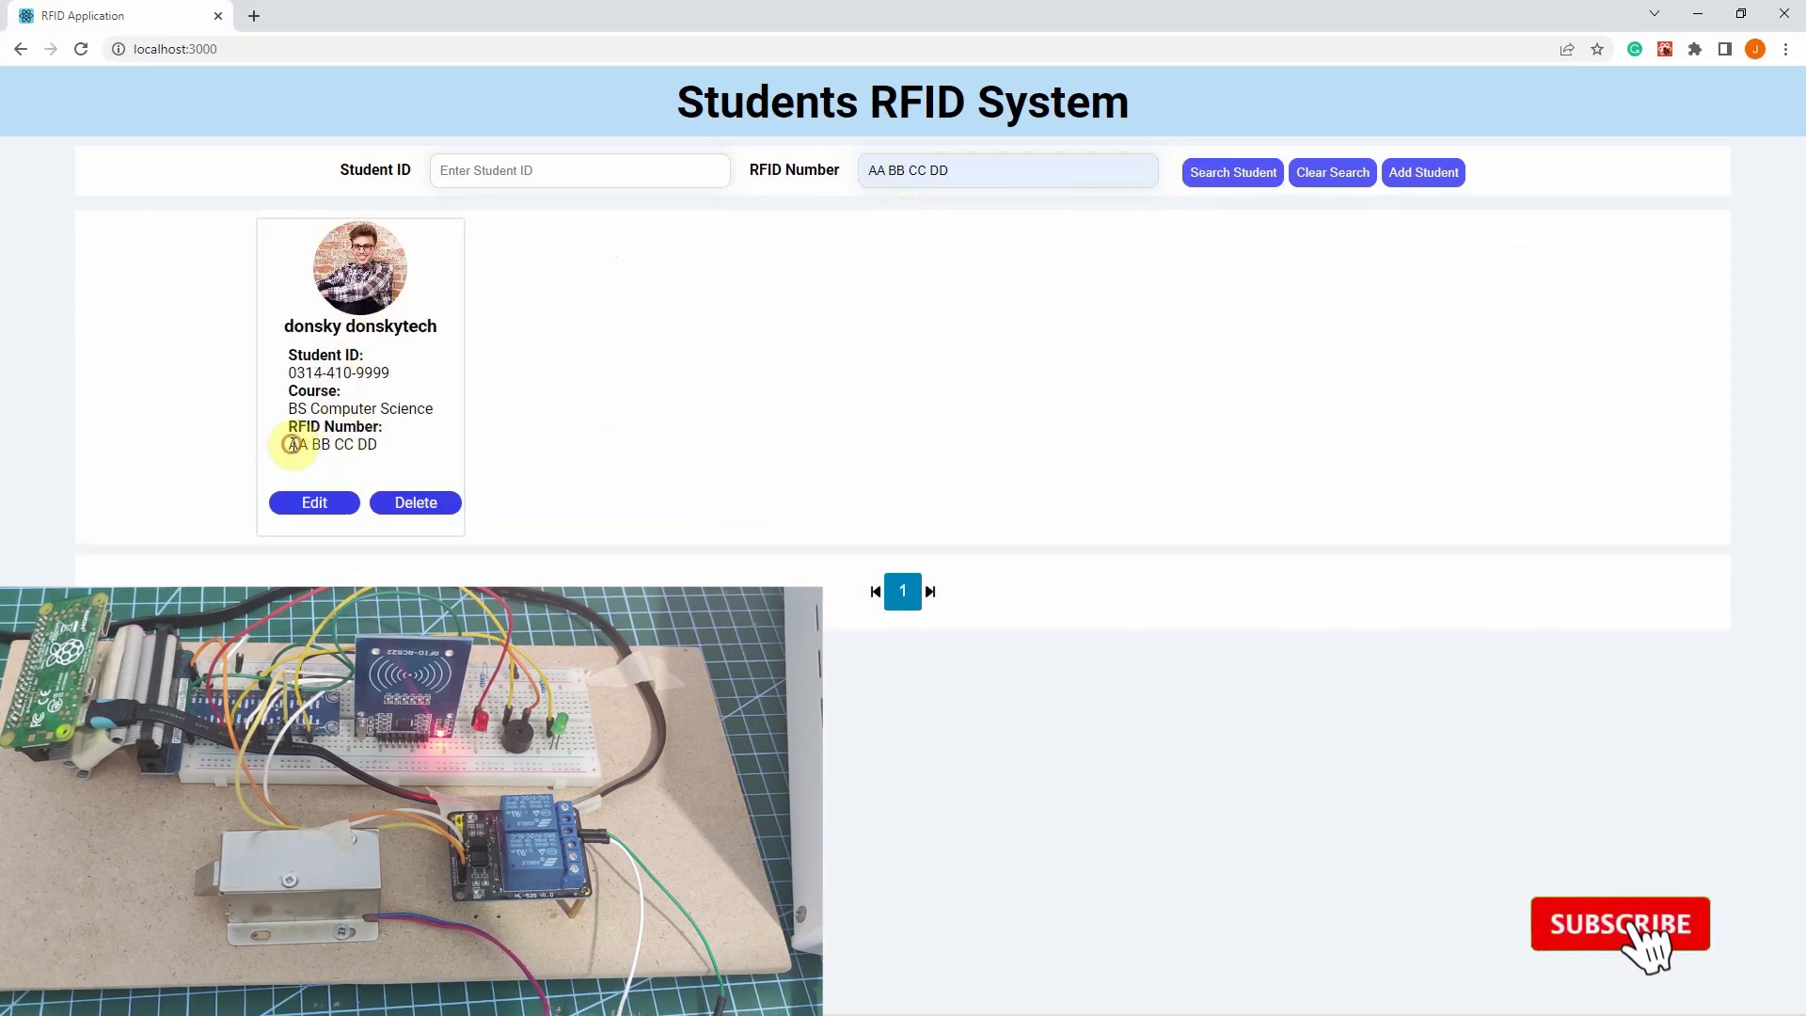
pyautogui.moveTo(285, 445); pyautogui.dragTo(396, 446)
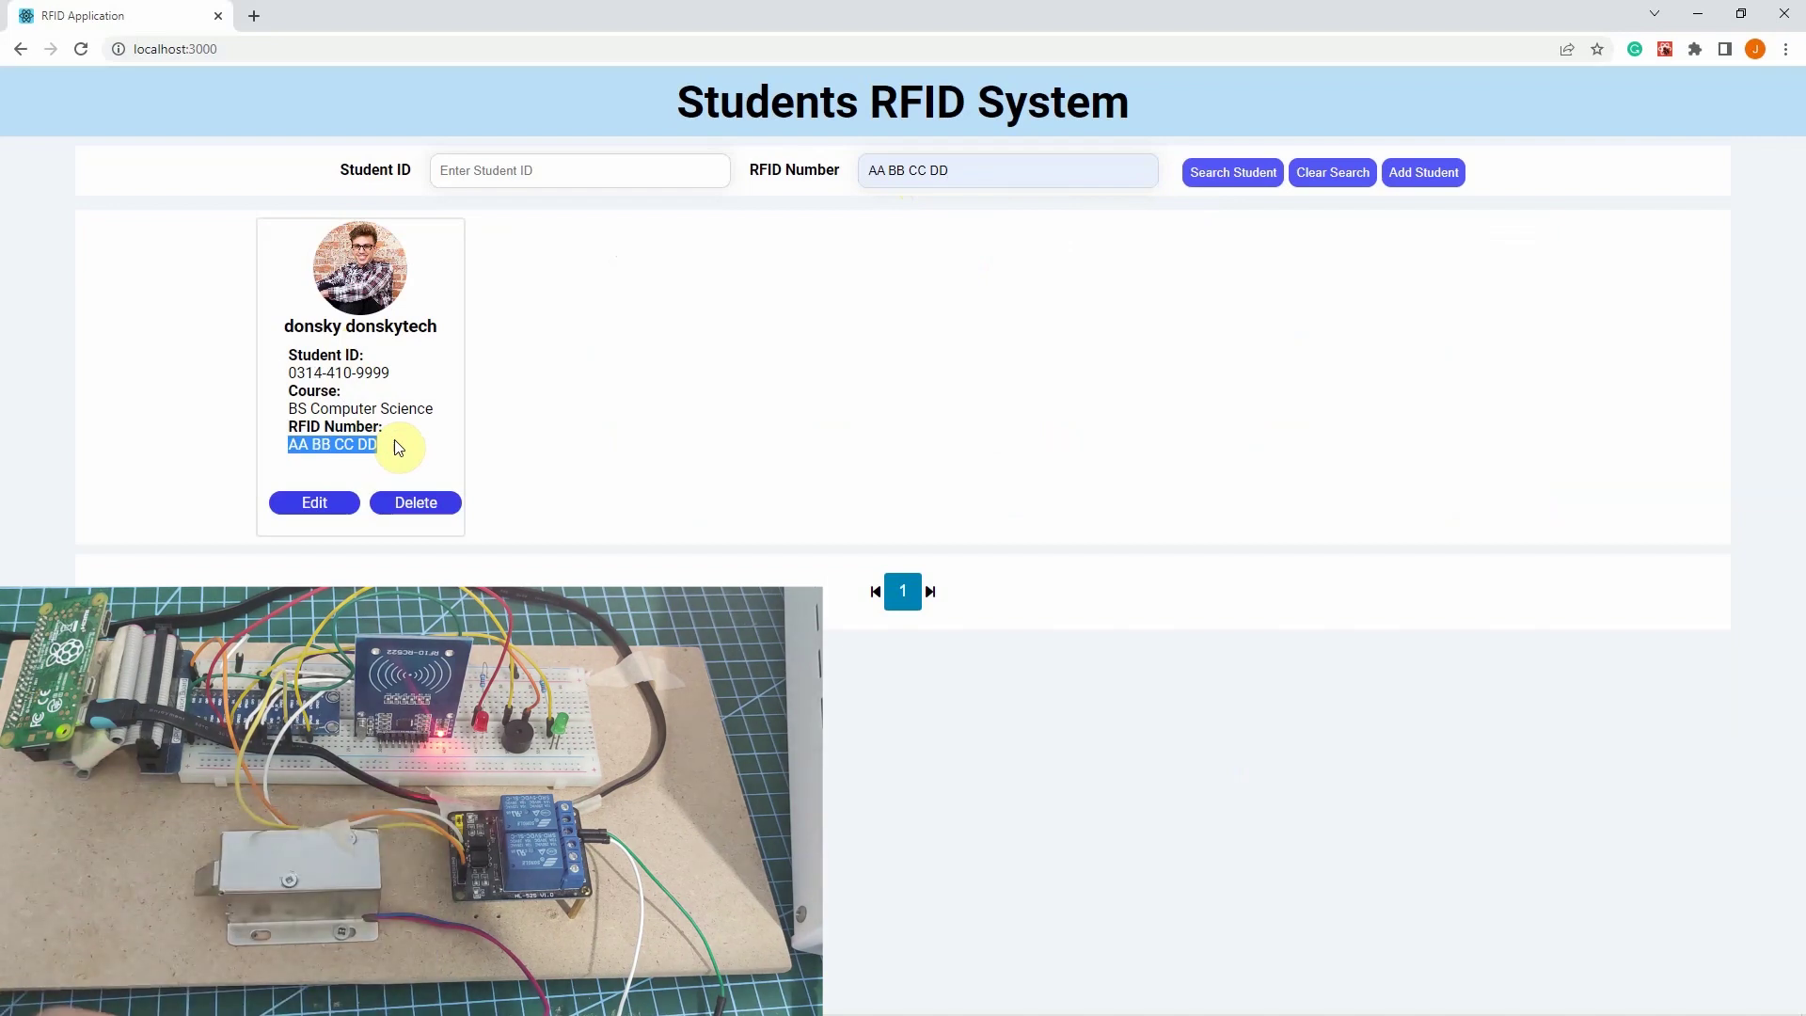
pyautogui.click(1299, 173)
pyautogui.click(959, 175)
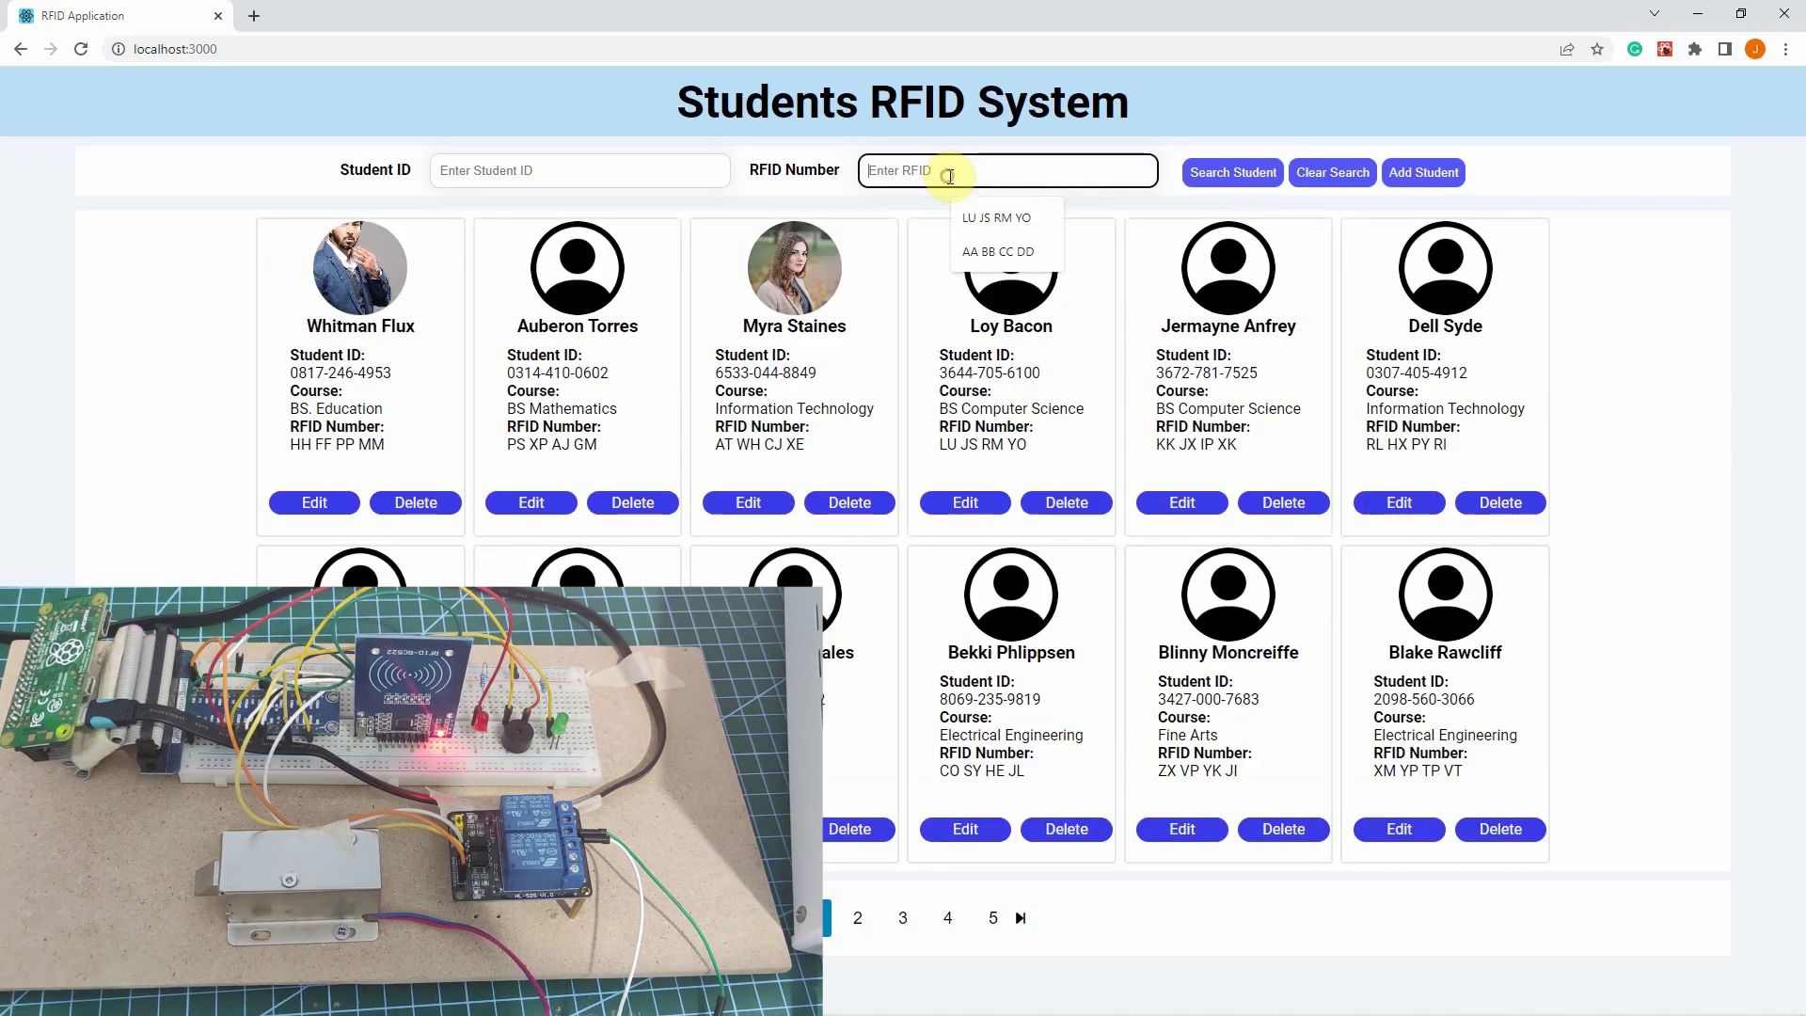
pyautogui.write('qq')
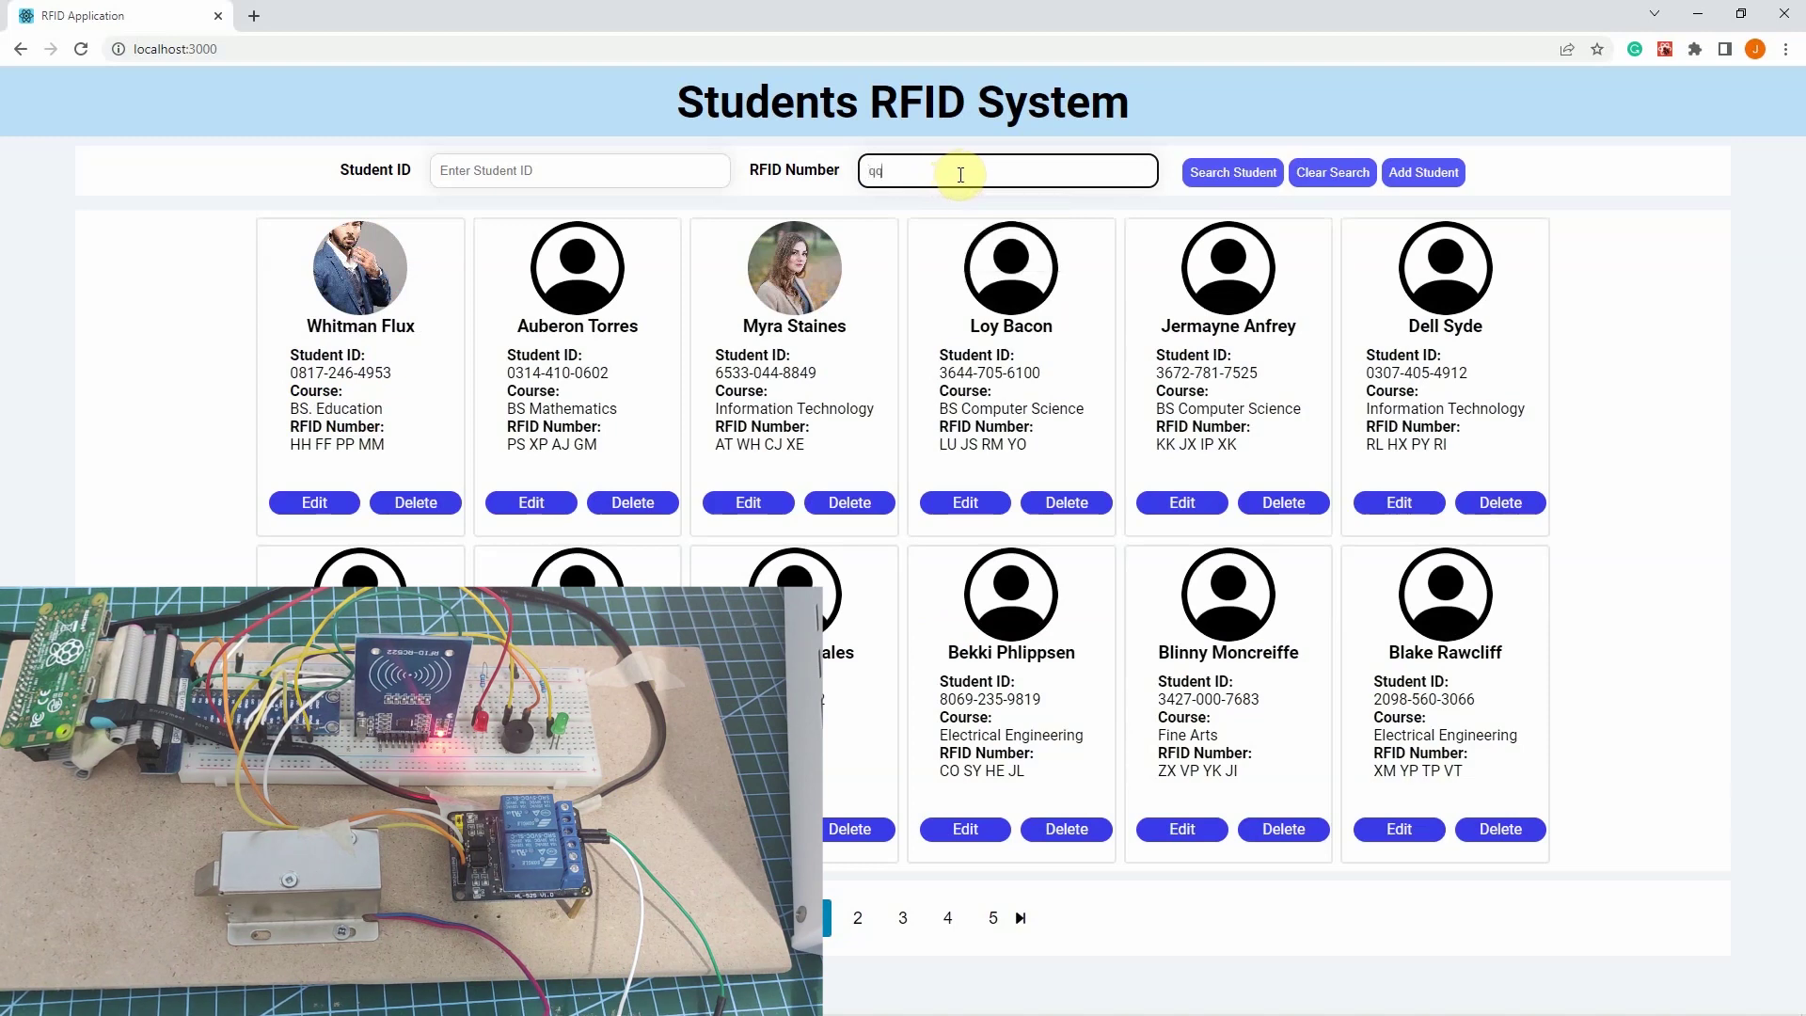
pyautogui.press('BackSpace')
pyautogui.press('BackSpace')
pyautogui.write('QQ TT RR')
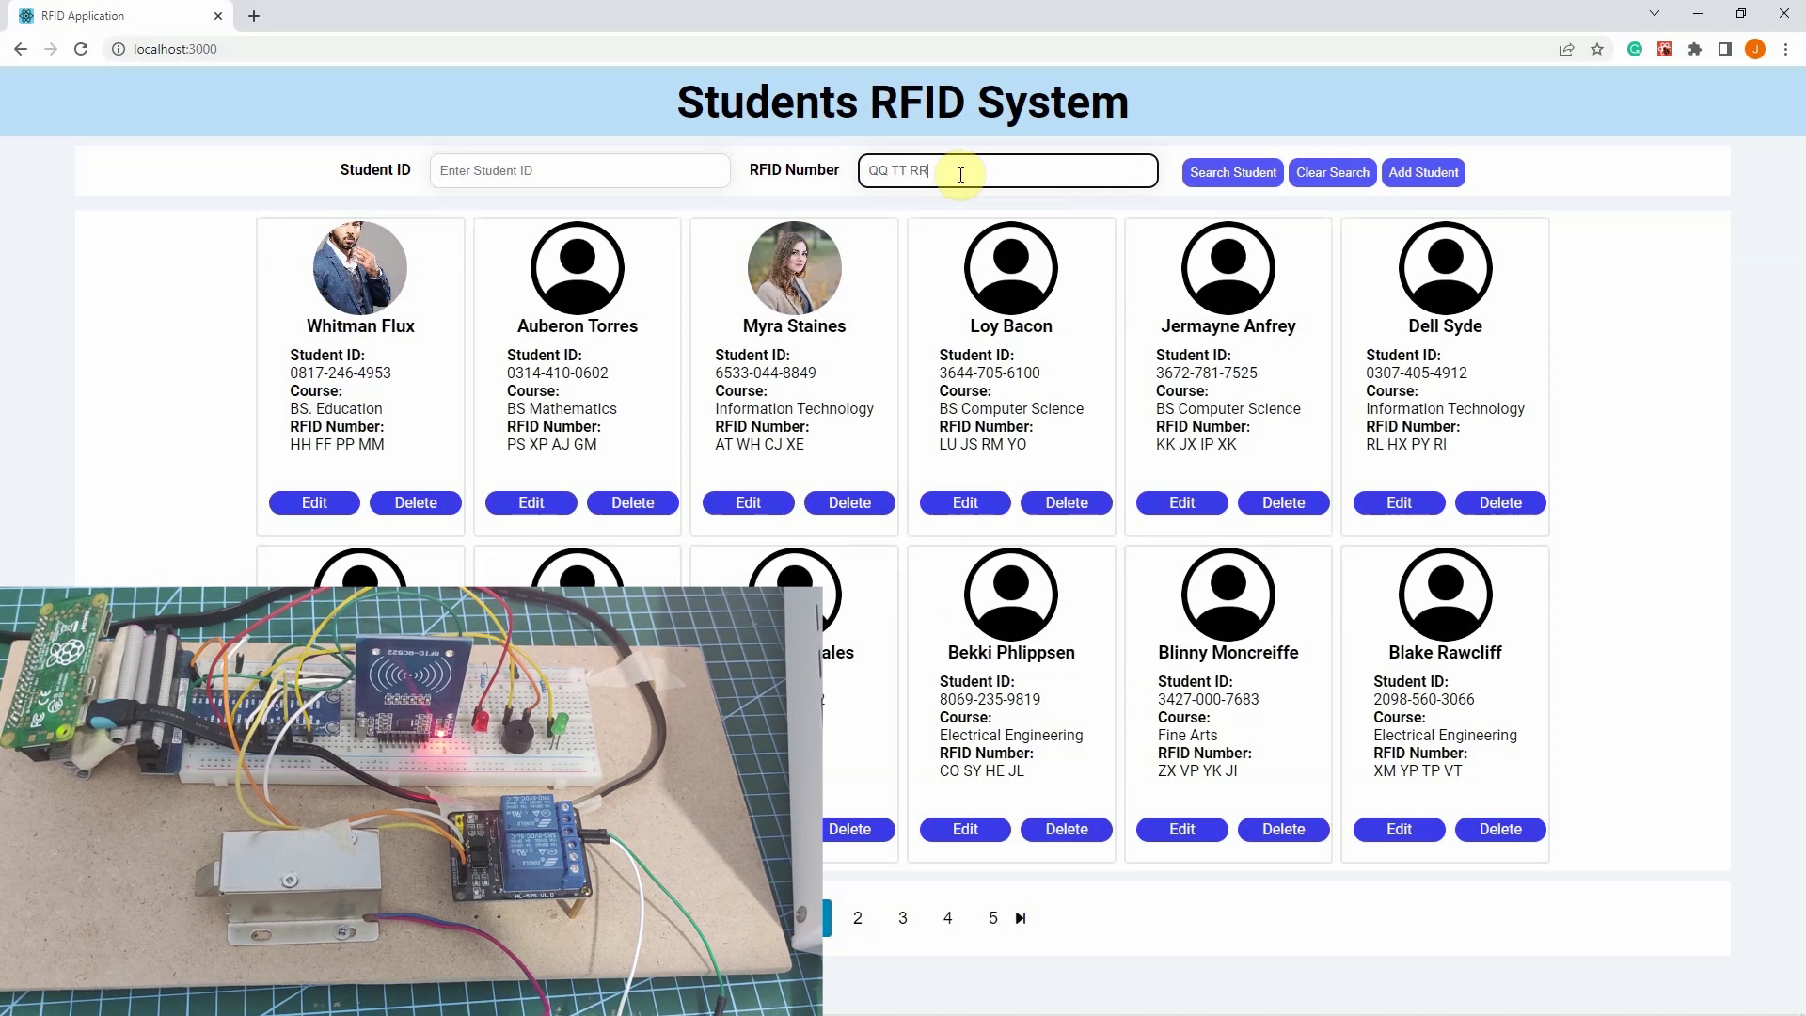
pyautogui.write(' SS')
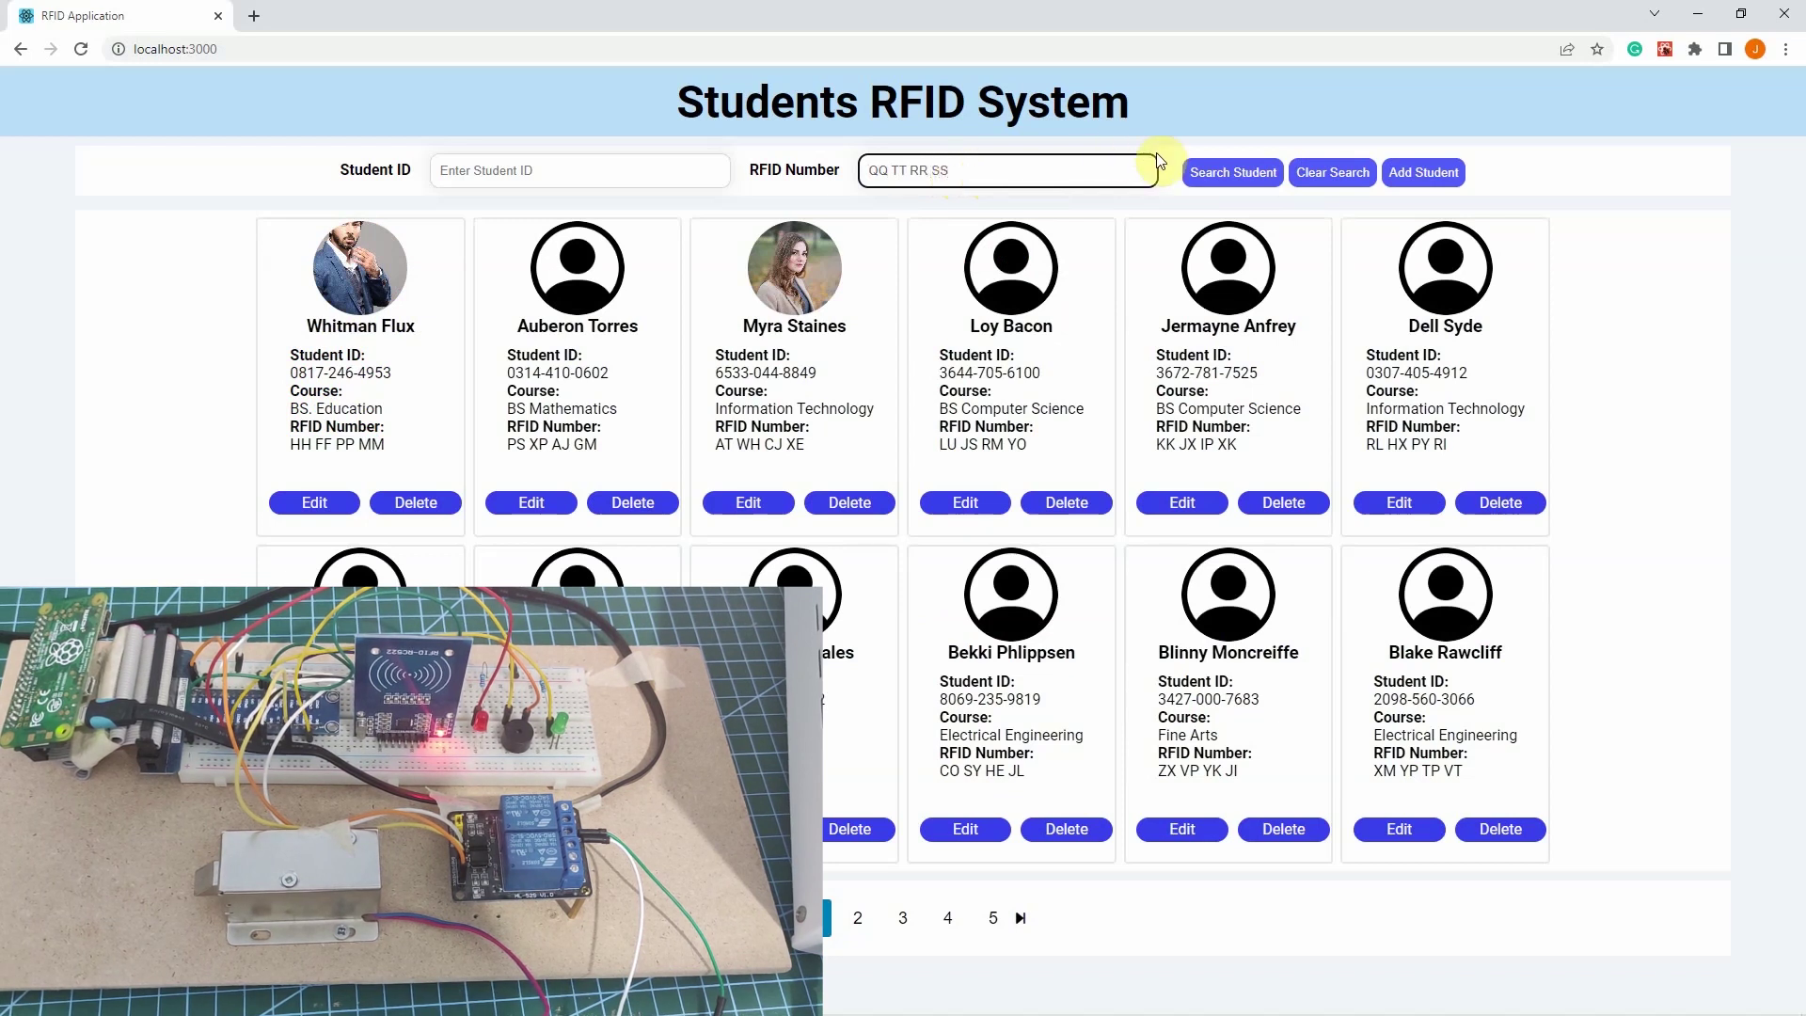
pyautogui.click(1192, 175)
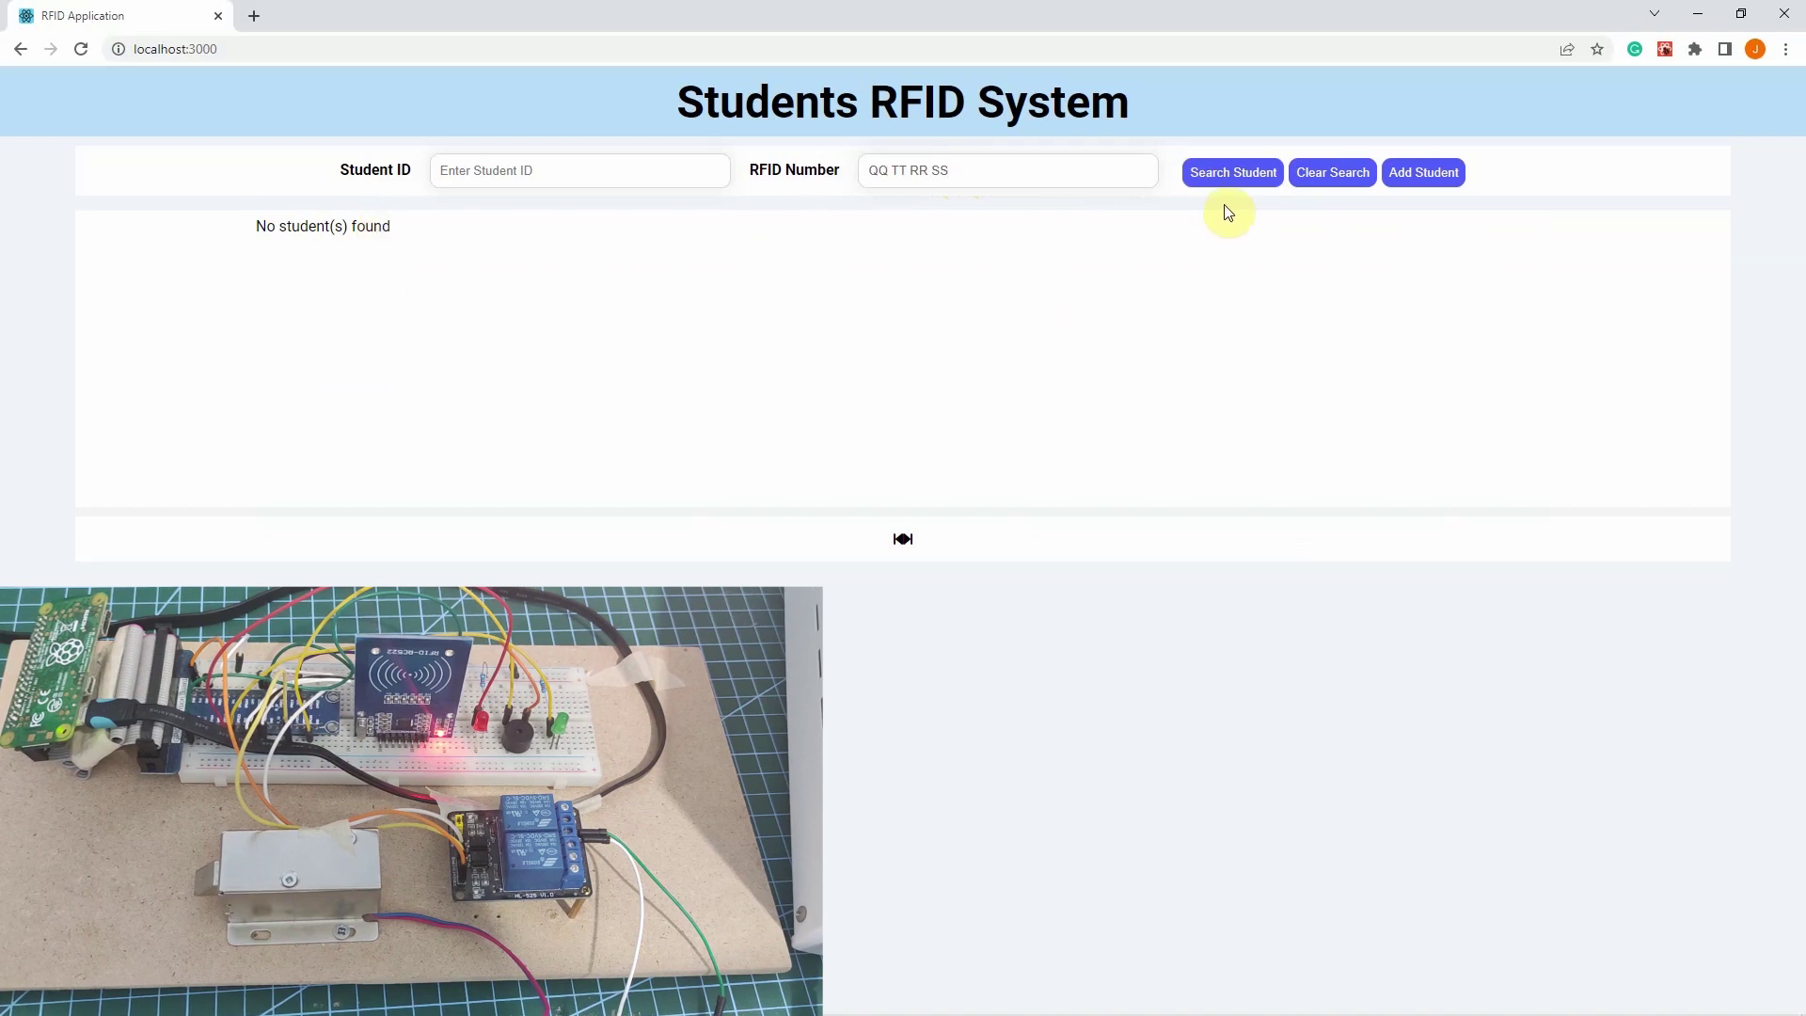
pyautogui.click(1325, 178)
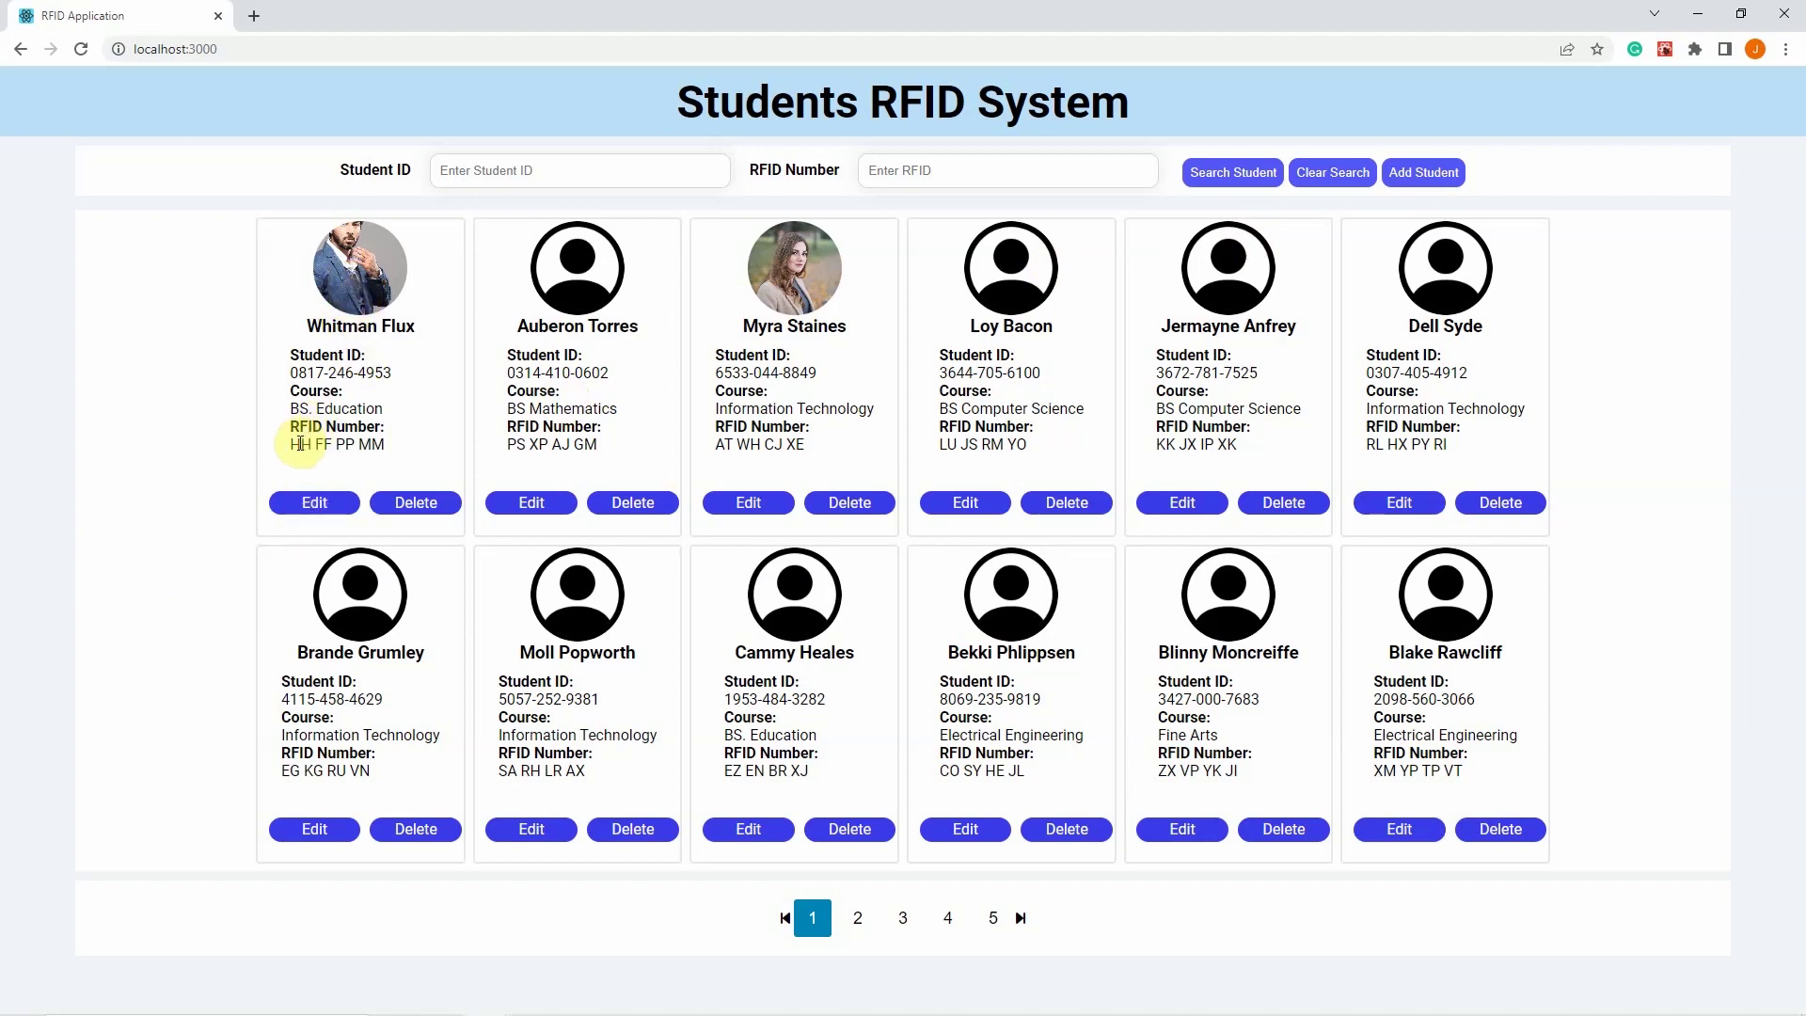
# Step: Change the first student's RFID Badge Number from HH FF PP MM to QQ TT RR SS and save
pyautogui.moveTo(296, 443); pyautogui.dragTo(401, 451)
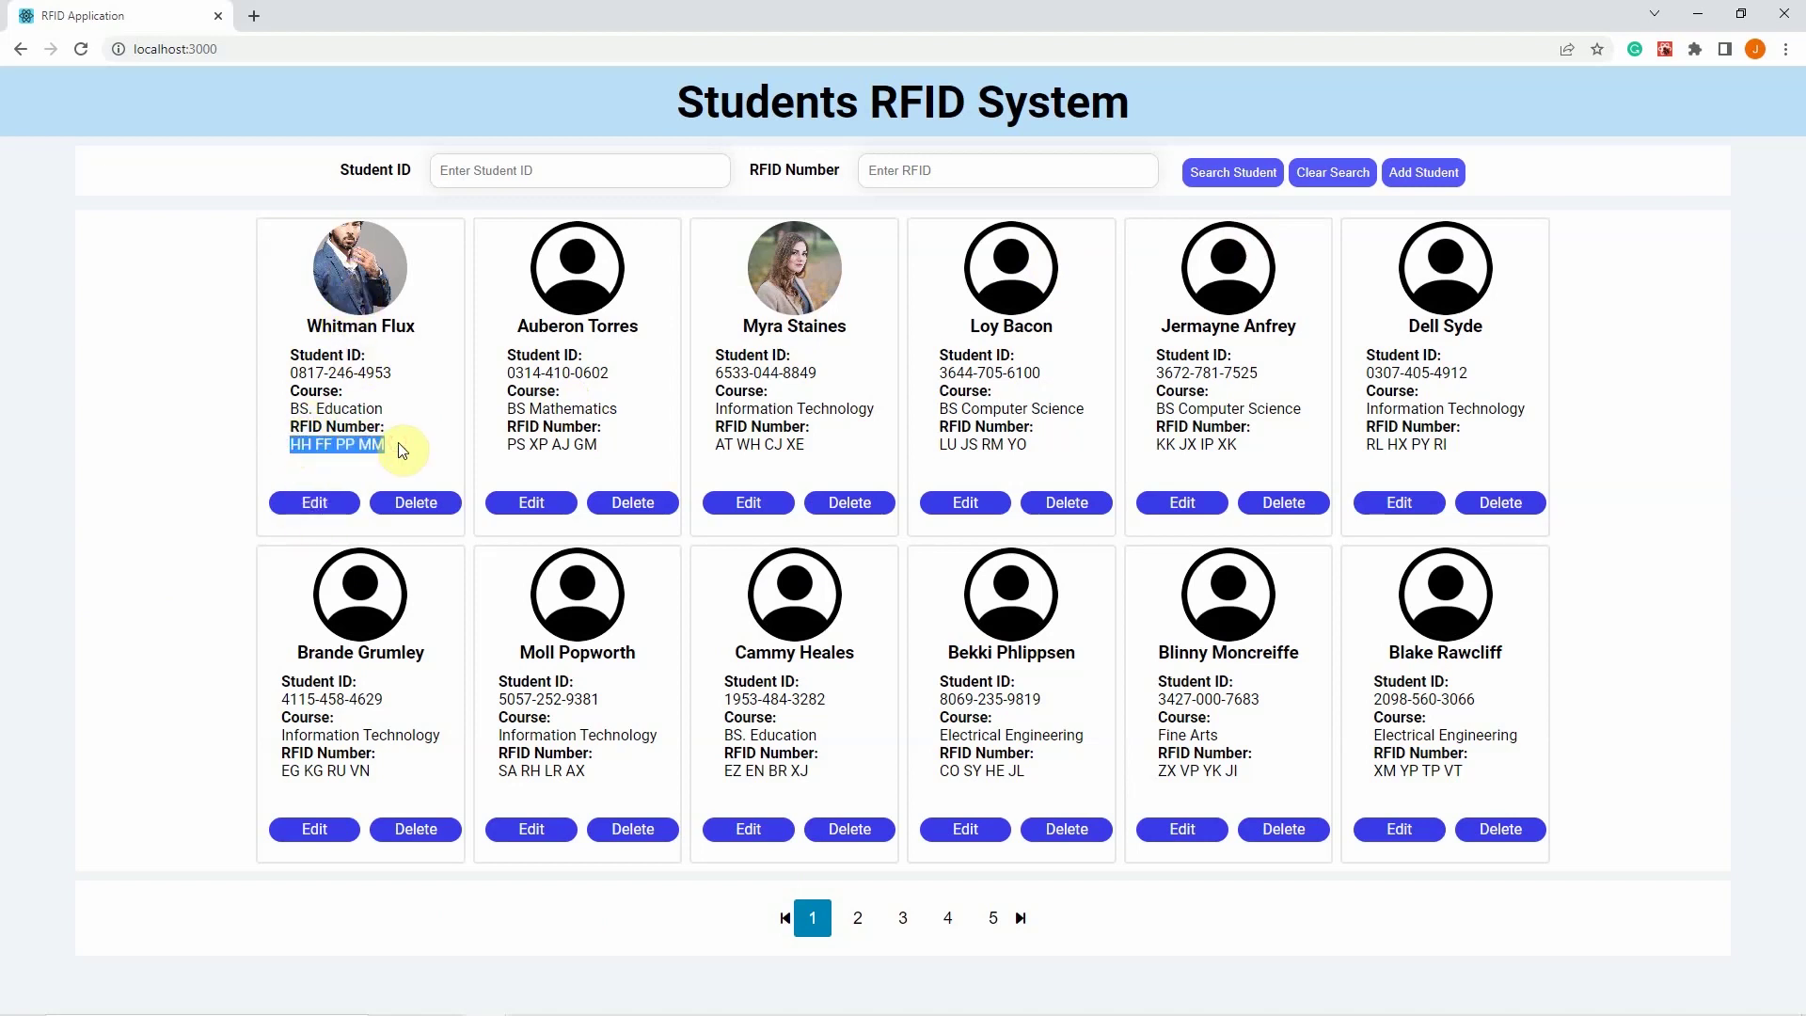
pyautogui.click(312, 504)
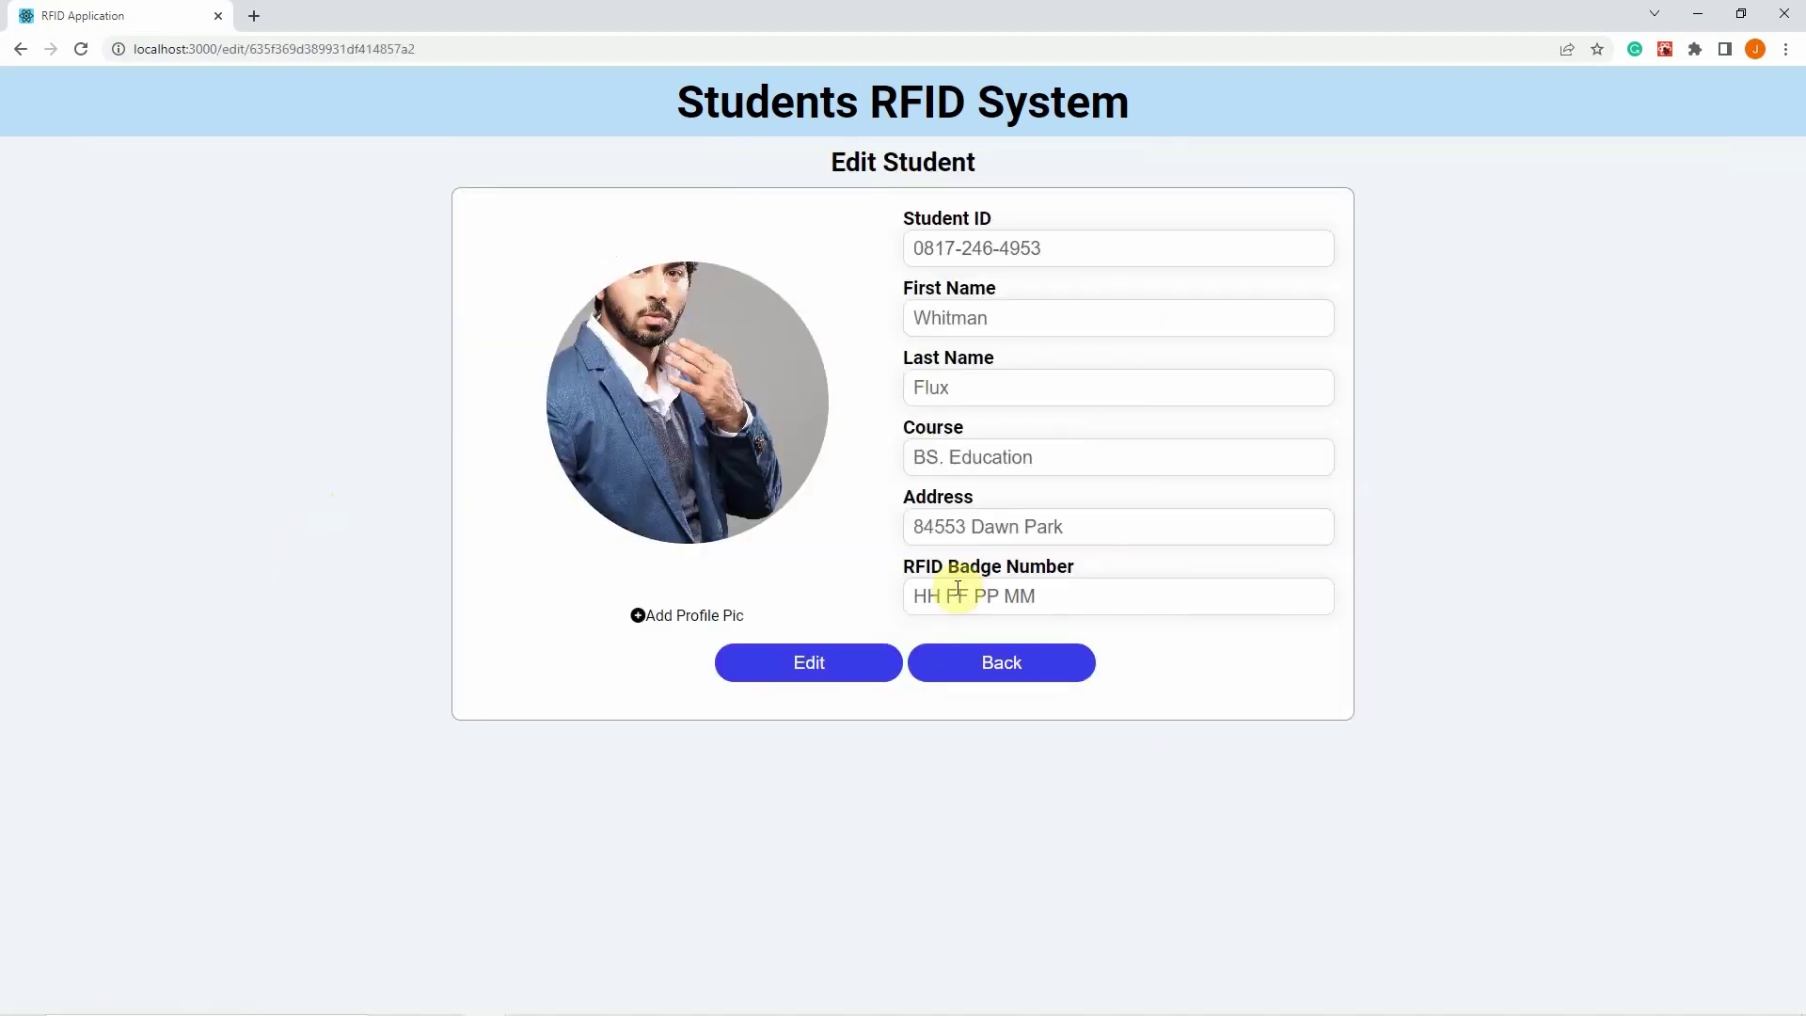
pyautogui.moveTo(1048, 599); pyautogui.dragTo(771, 580)
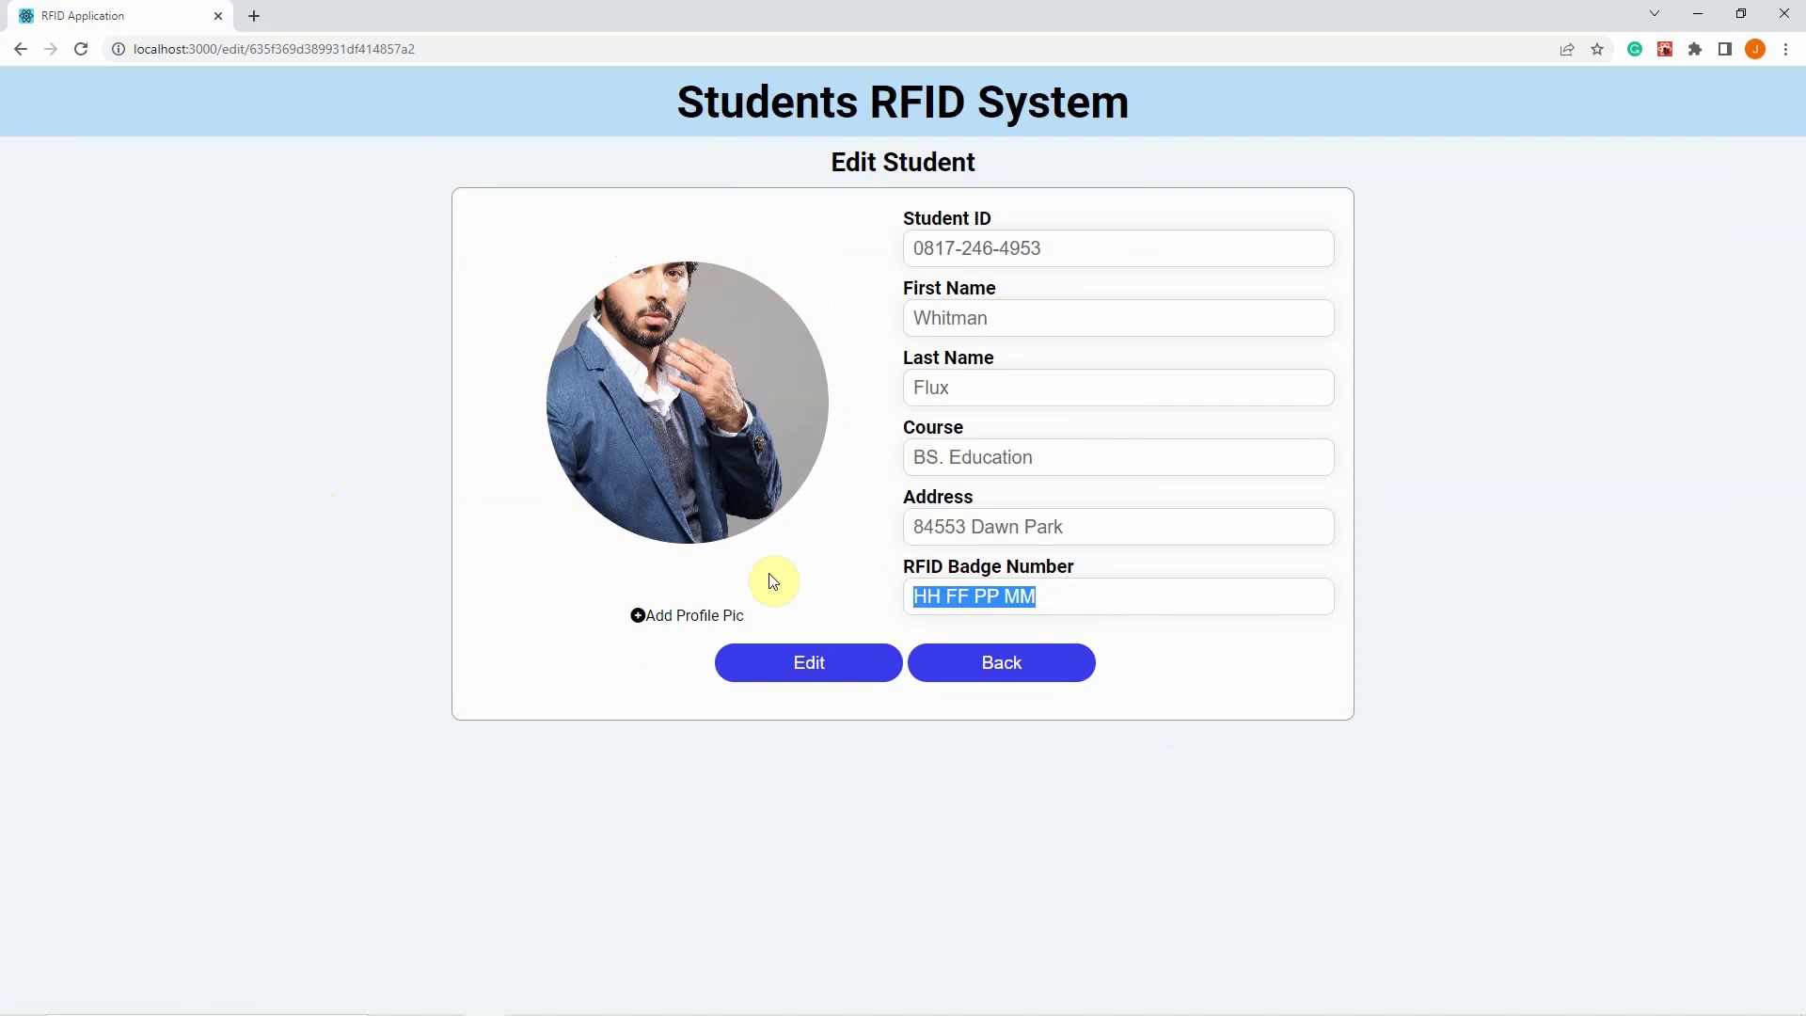
pyautogui.write('Q')
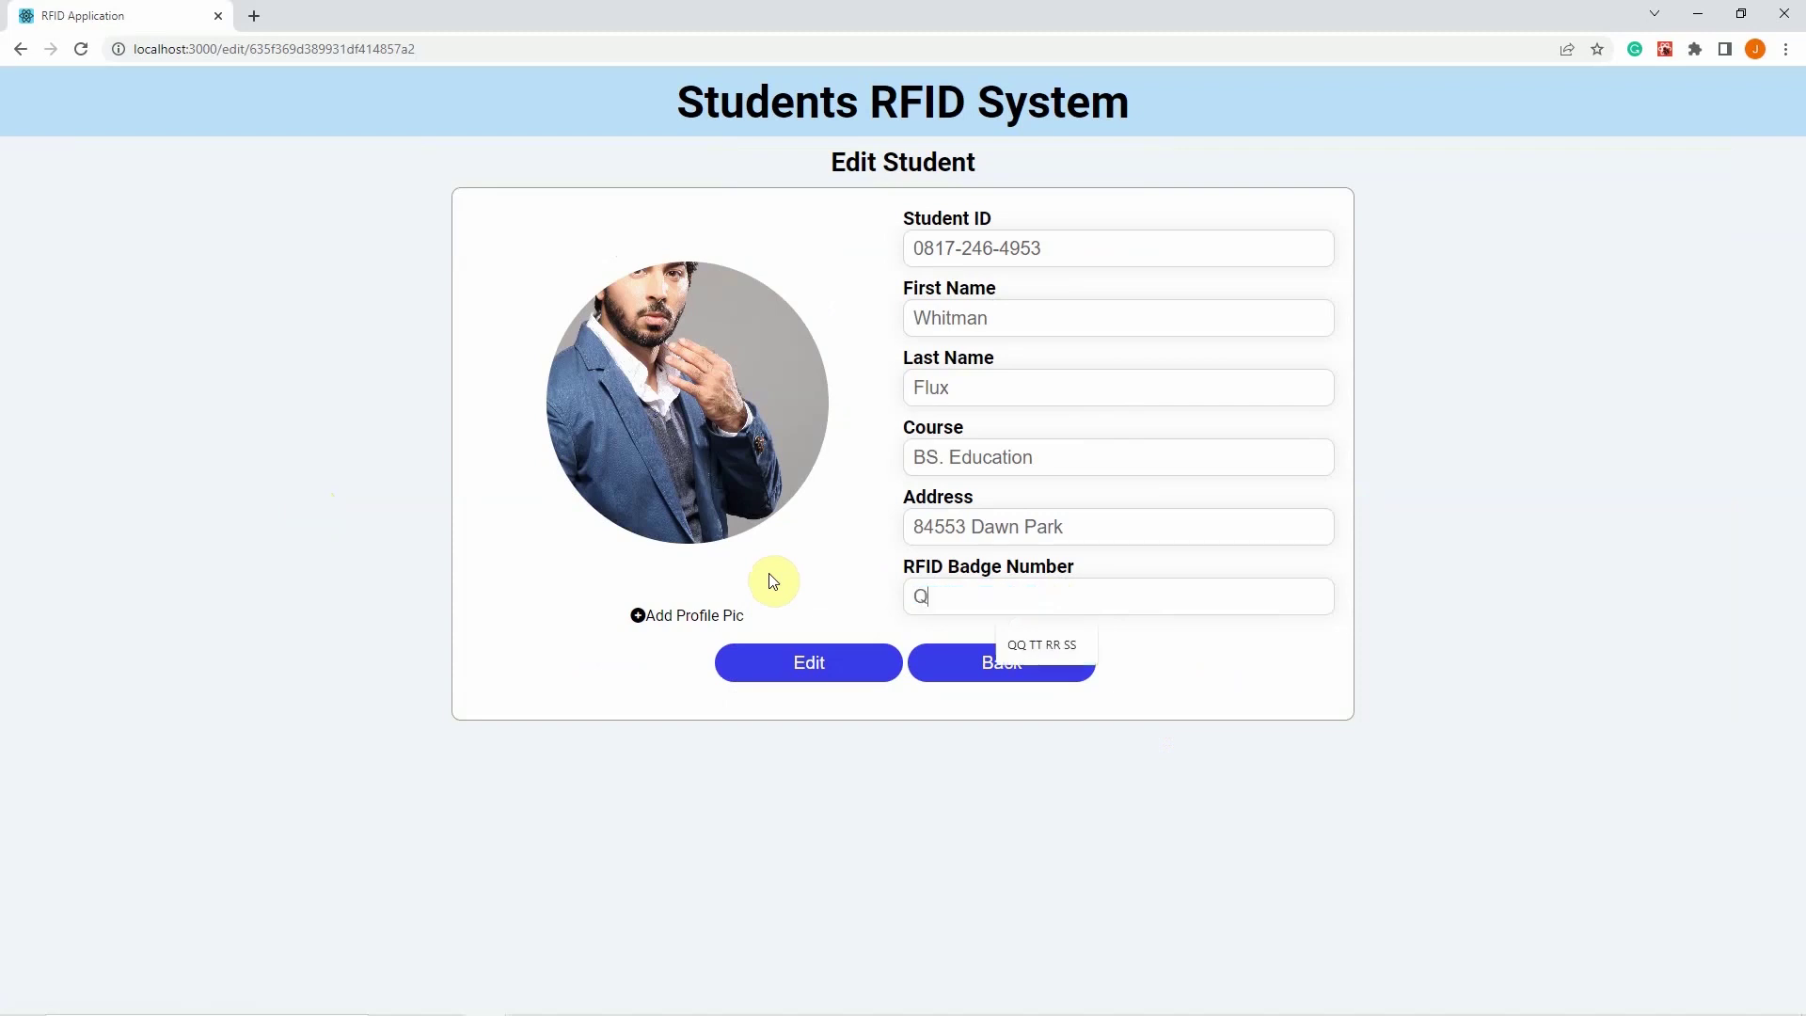
pyautogui.write('Q TT RR SS')
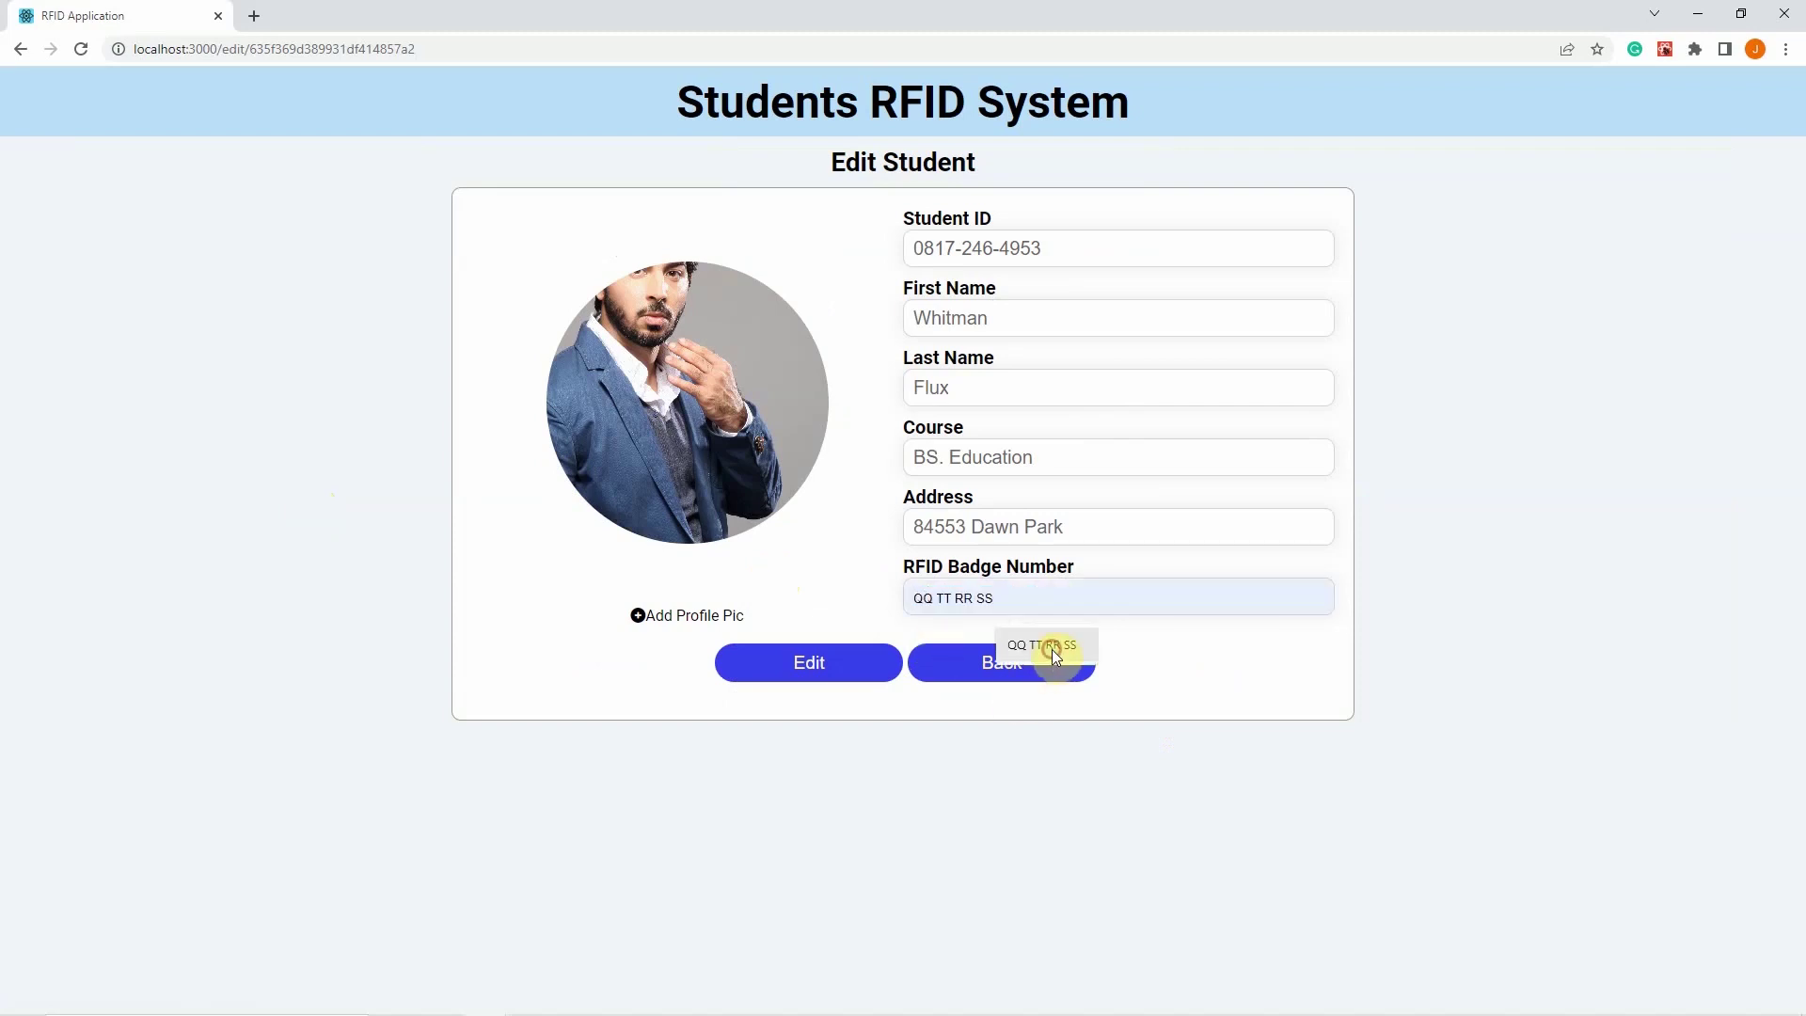
pyautogui.click(1052, 649)
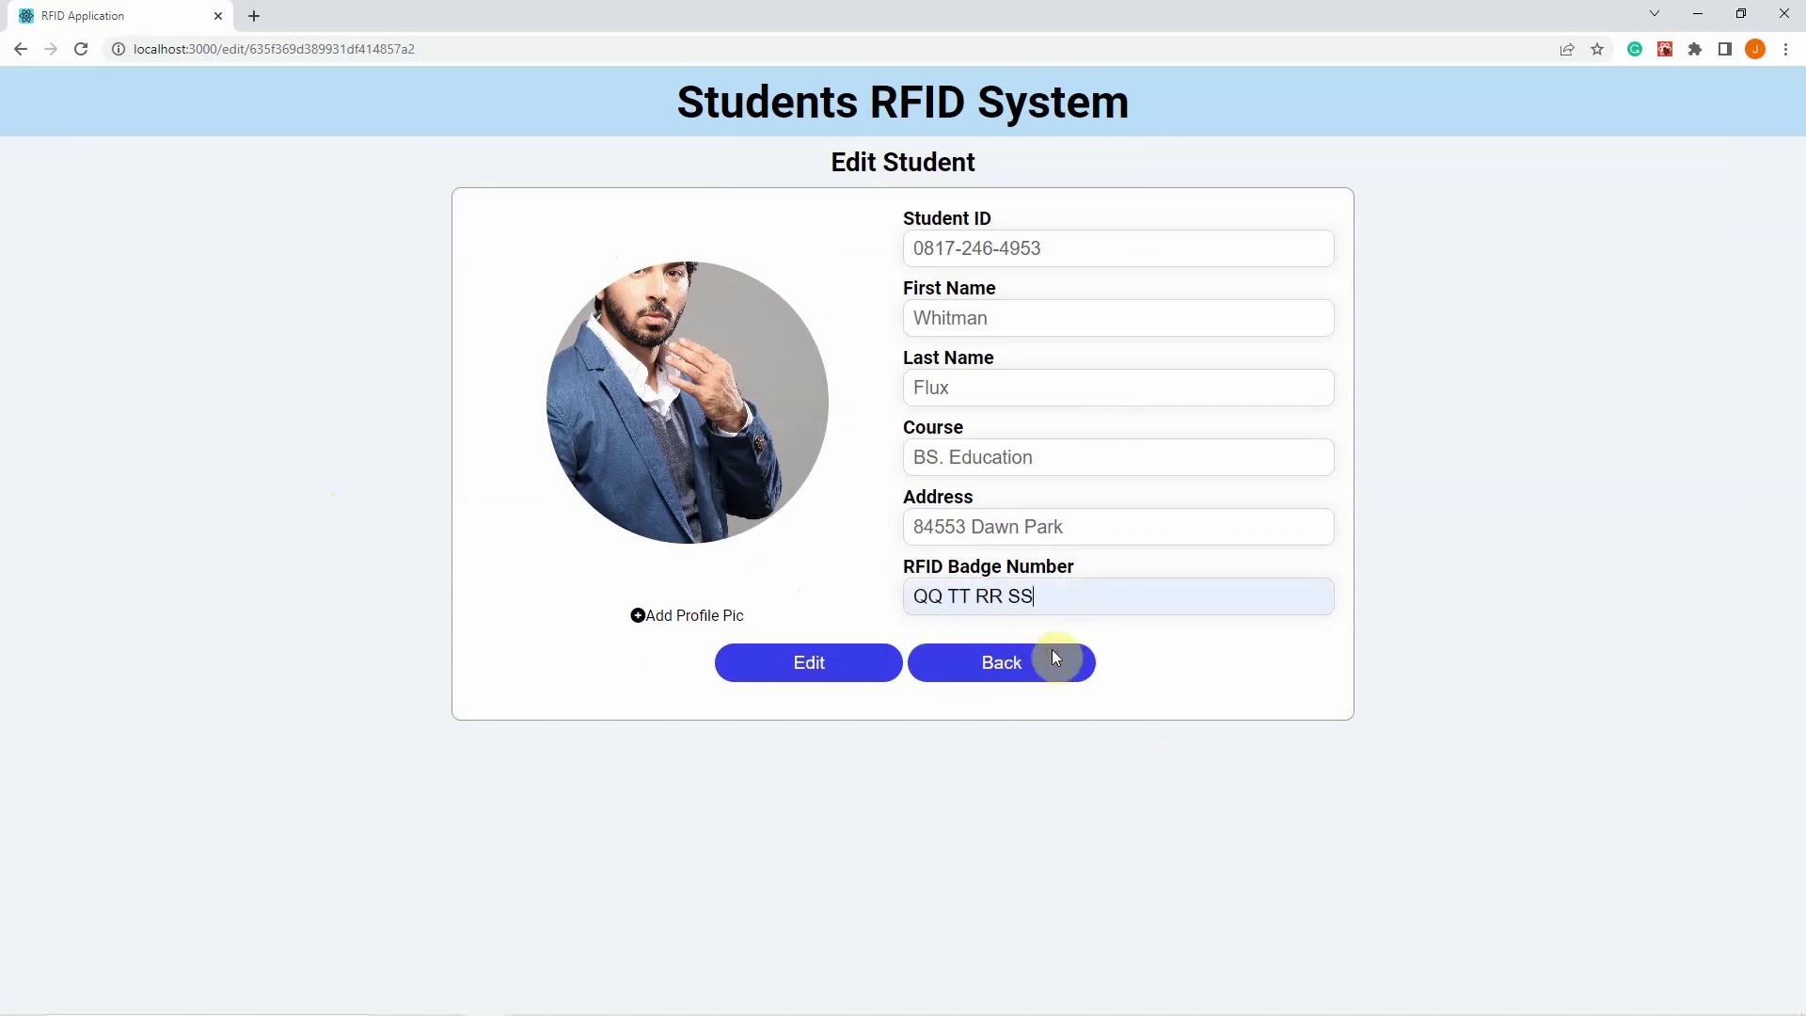
pyautogui.click(825, 662)
pyautogui.click(1000, 662)
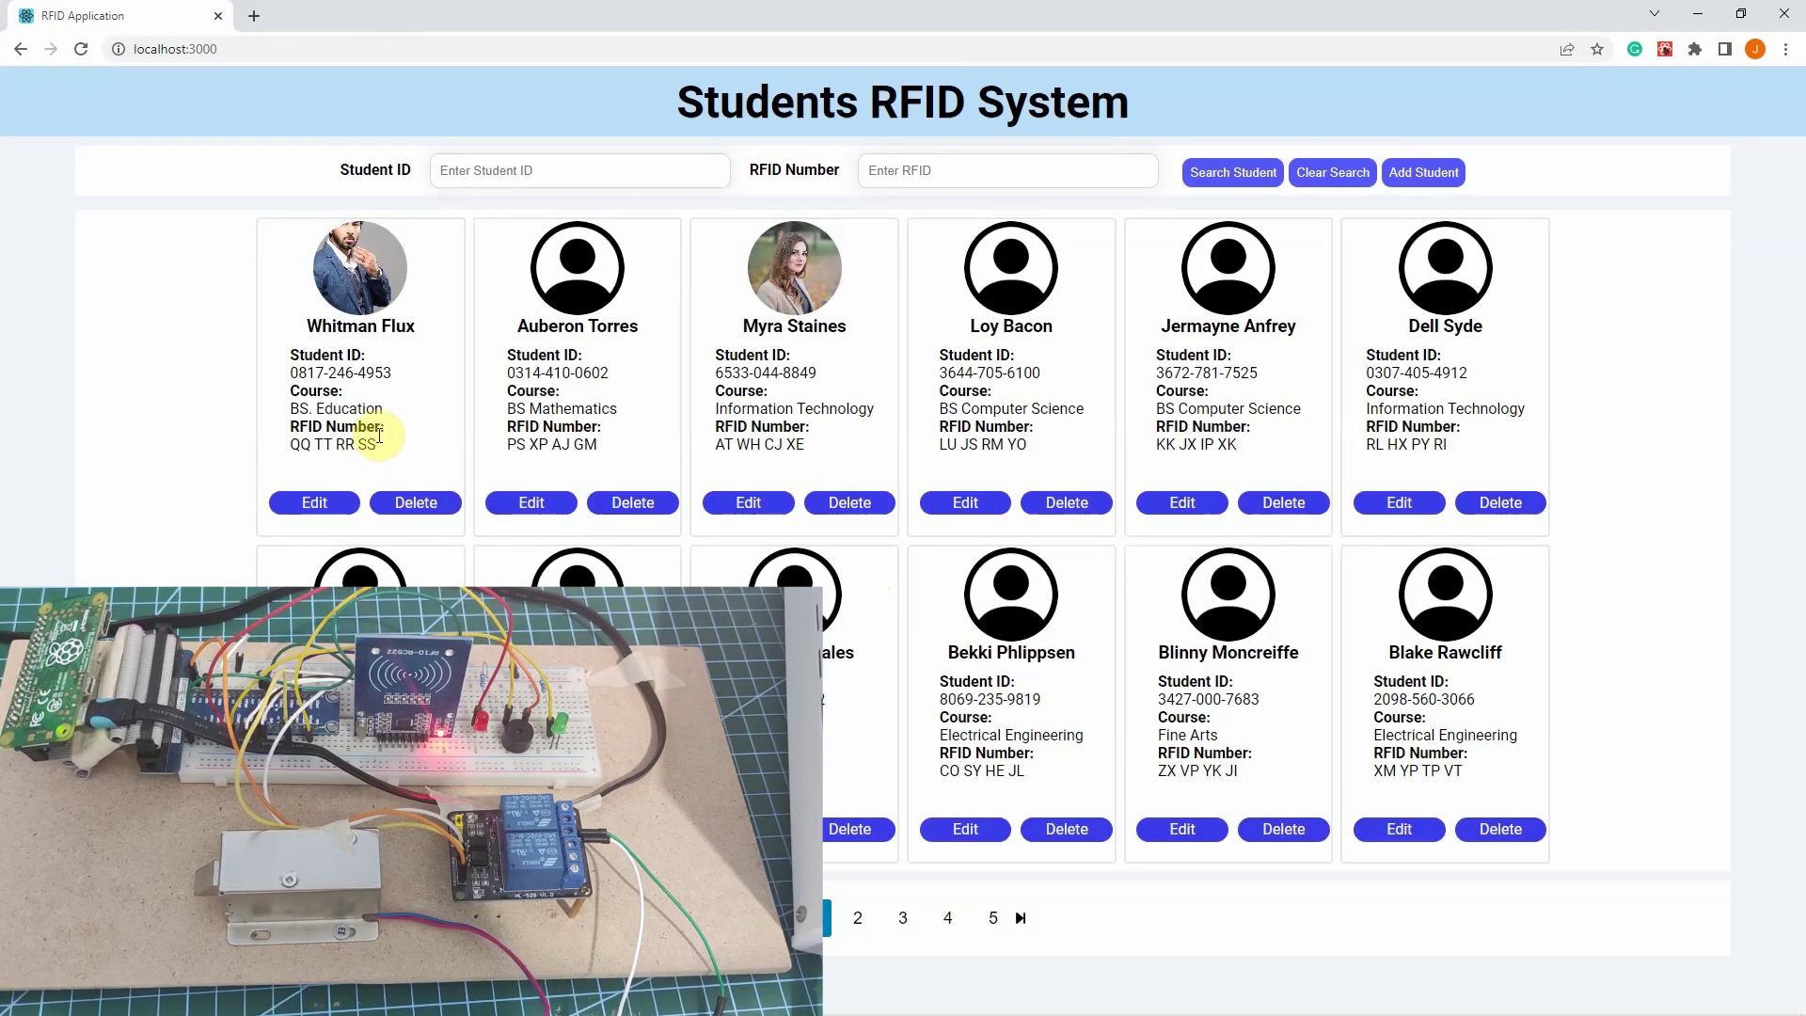
# Step: Highlight the first card's updated RFID QQ TT RR SS, then switch to the door lock design slides
pyautogui.moveTo(380, 435)
pyautogui.mouseDown()
pyautogui.moveTo(273, 445)
pyautogui.moveTo(373, 447)
pyautogui.mouseUp()
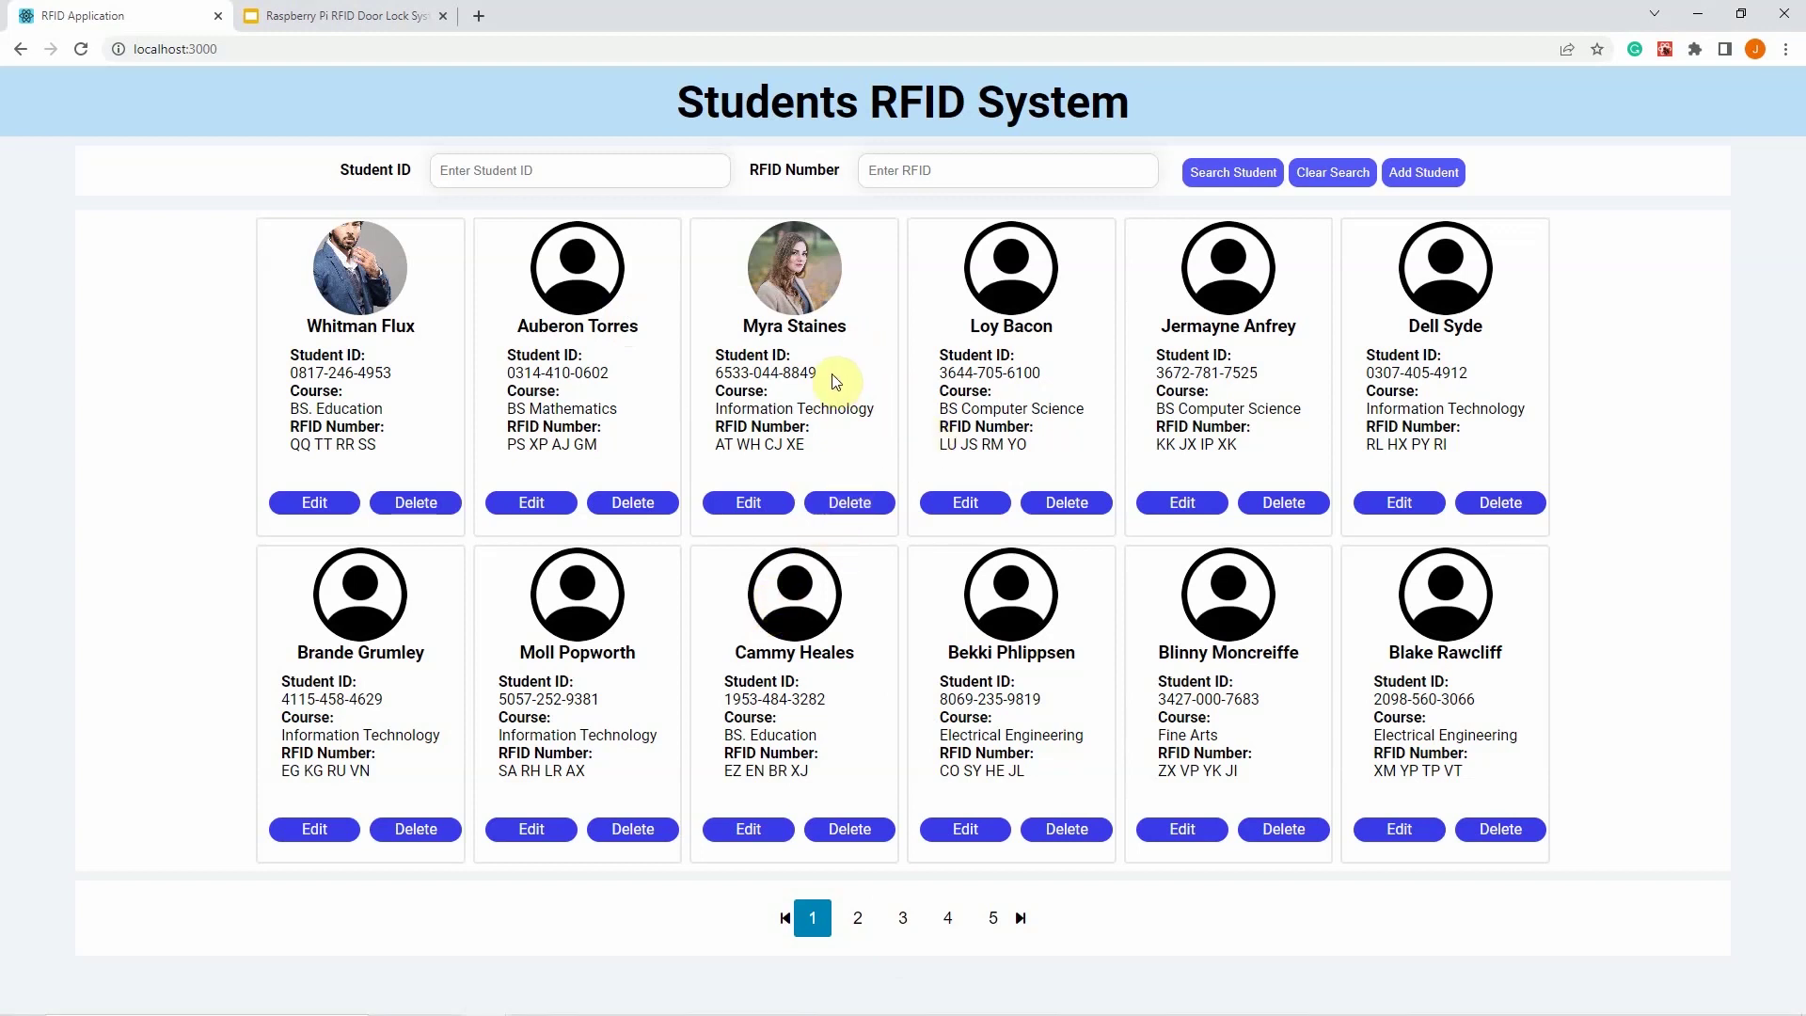
pyautogui.click(342, 22)
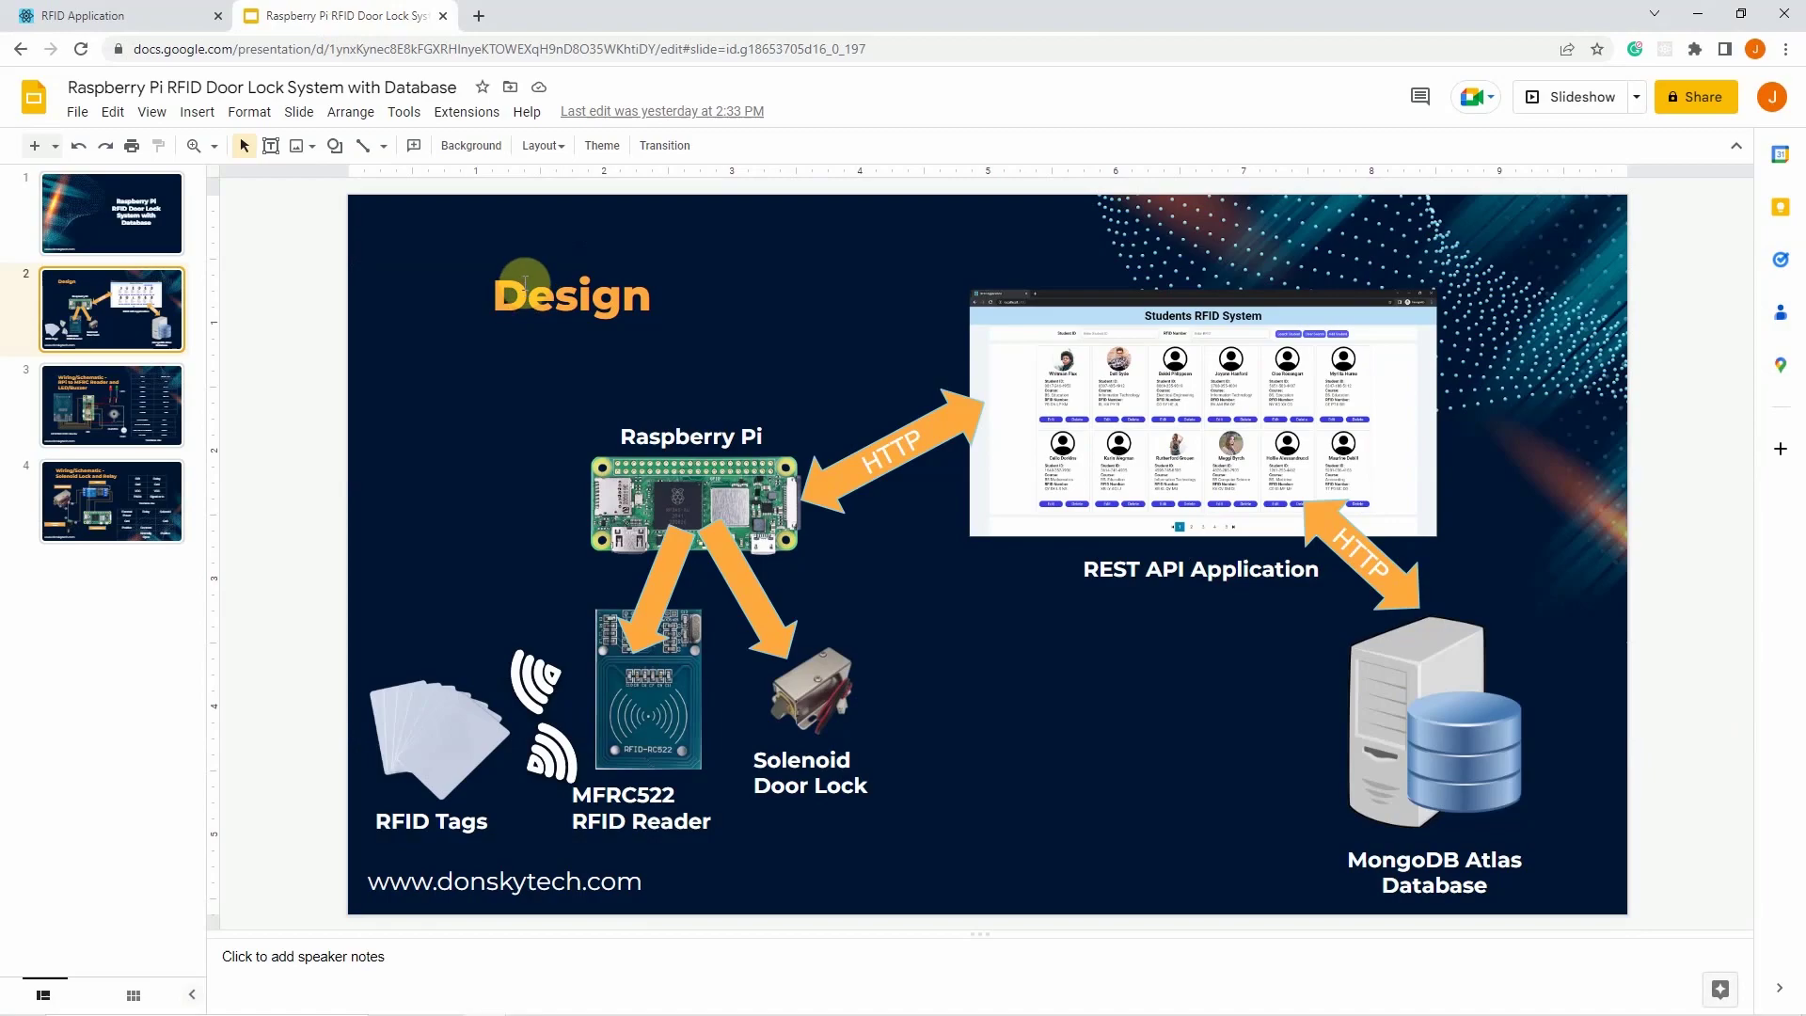
pyautogui.click(109, 18)
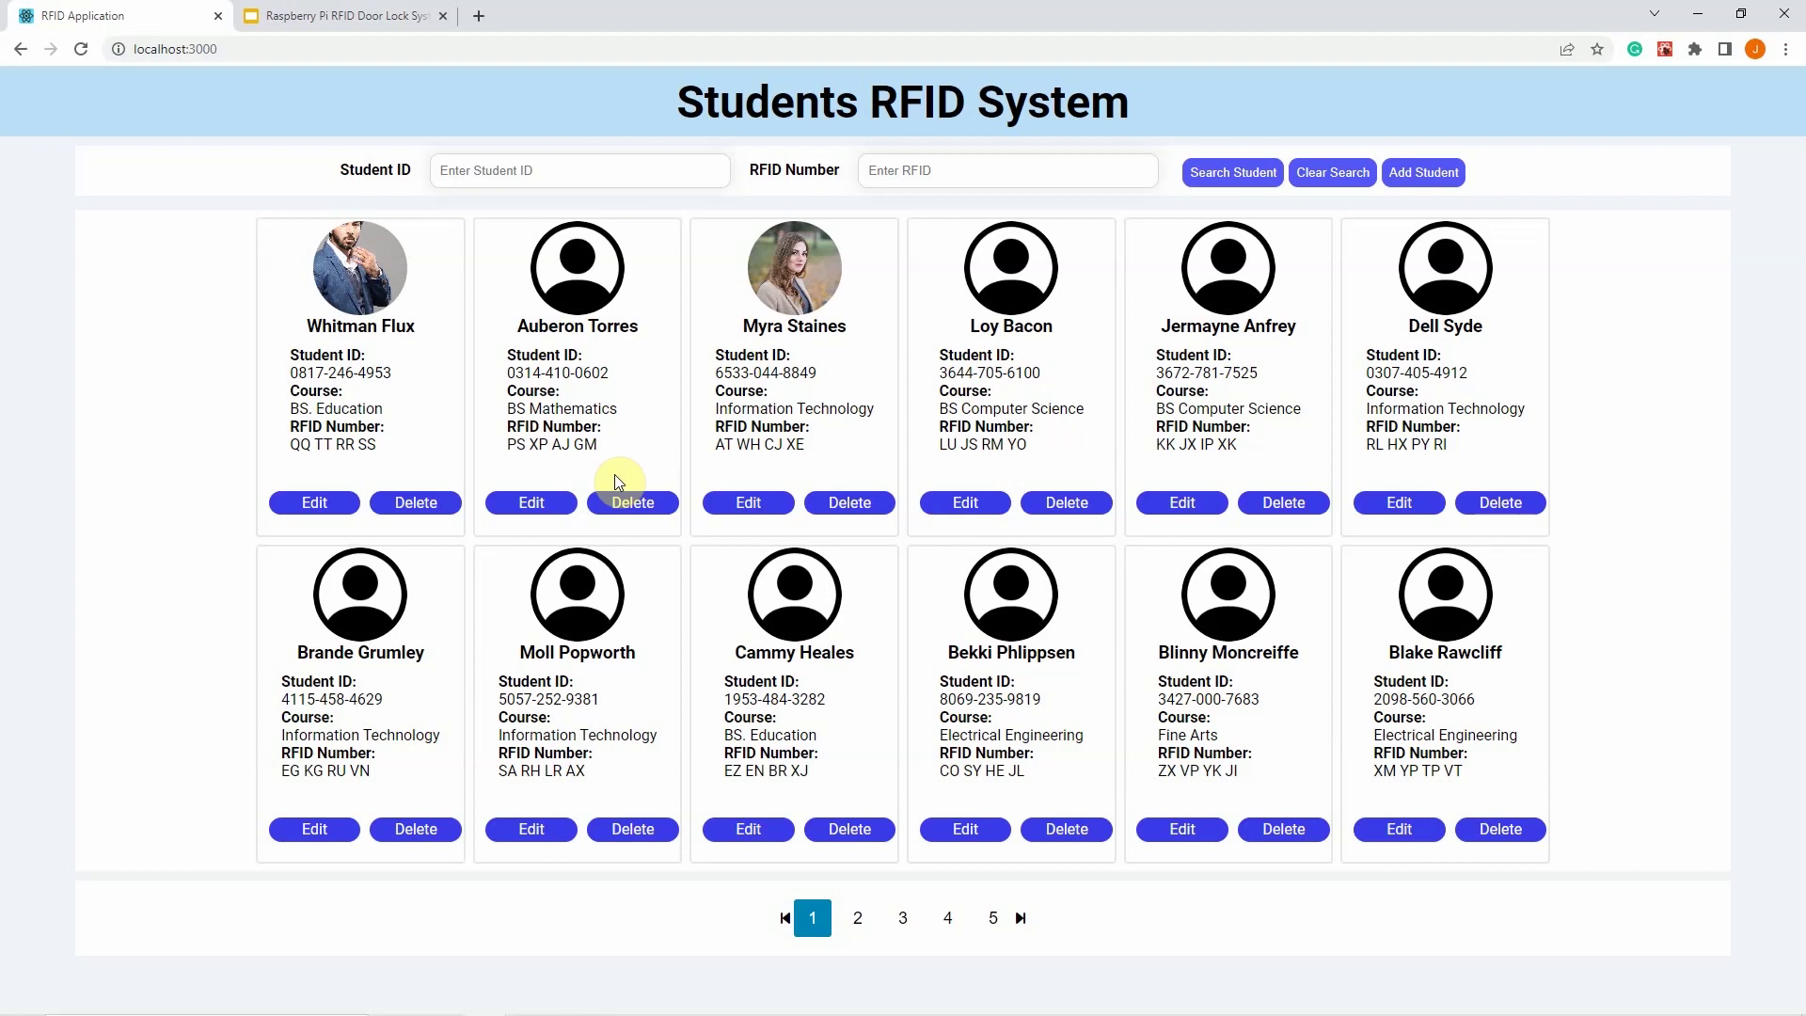
# Step: Minimize Chrome to reveal the npm backend and PowerShell frontend consoles
pyautogui.click(740, 1000)
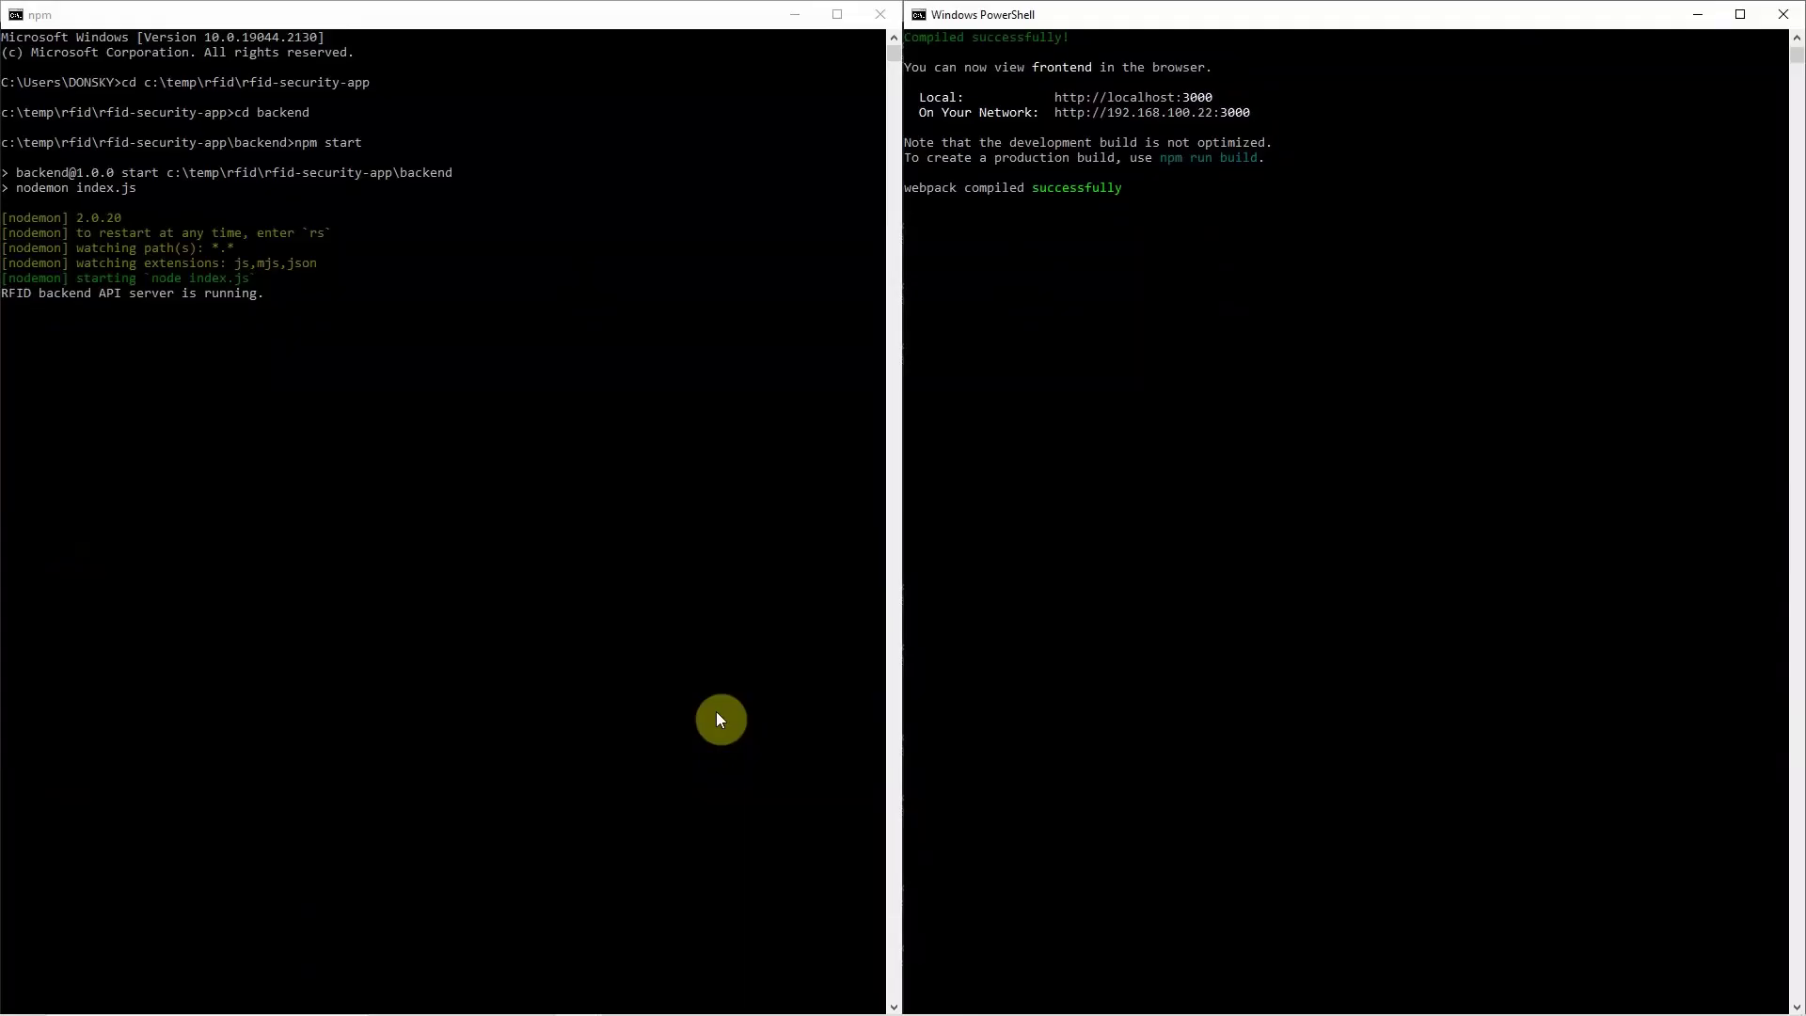